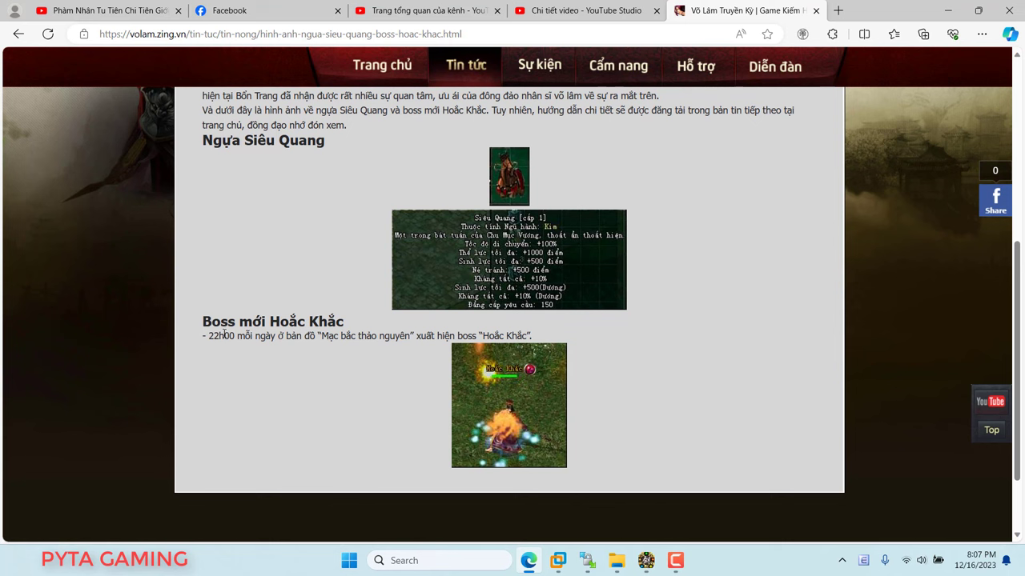
Examine the article's section on the new boss Hoắc Khắc for its daily spawn time and map.
drag(209, 335, 488, 339)
double_click(309, 336)
triple_click(272, 336)
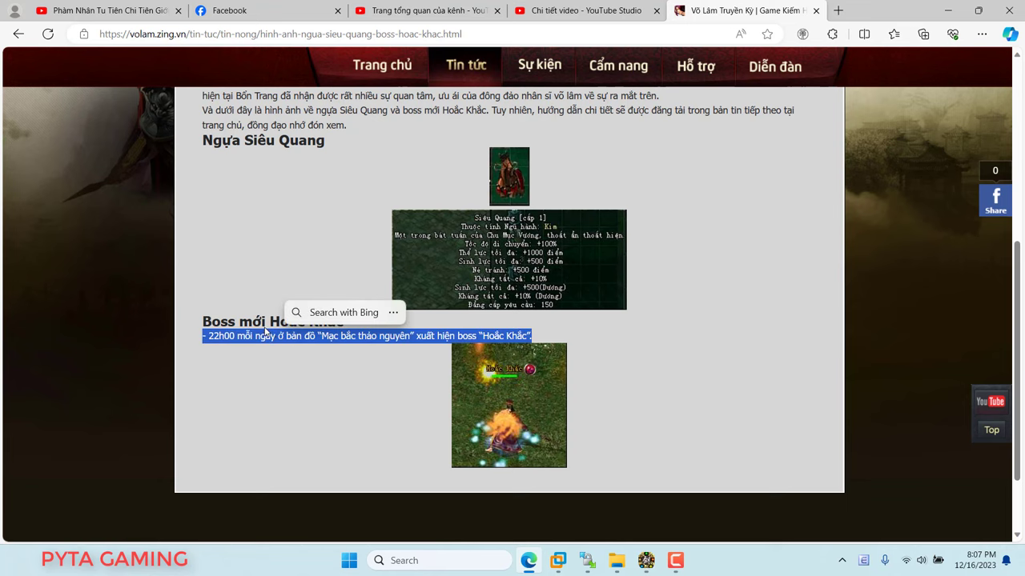
scroll(273, 336, down, 1)
triple_click(277, 261)
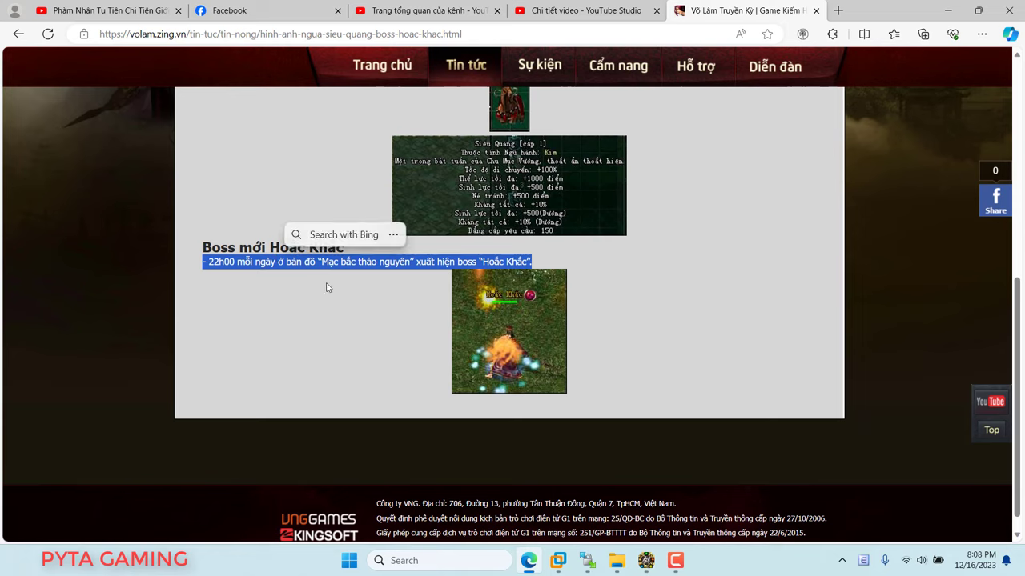
scroll(326, 285, down, 1)
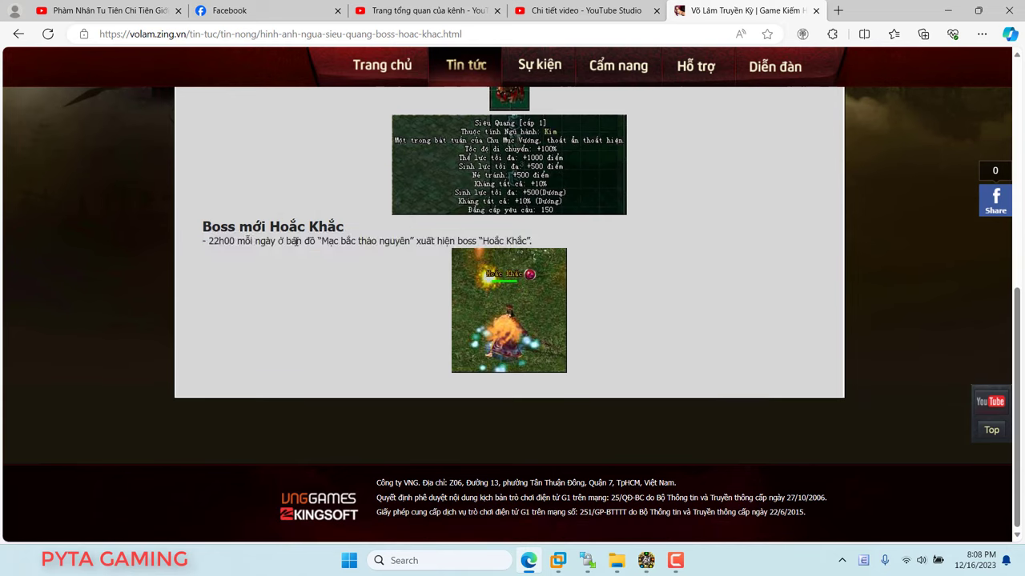
triple_click(296, 242)
scroll(372, 301, up, 1)
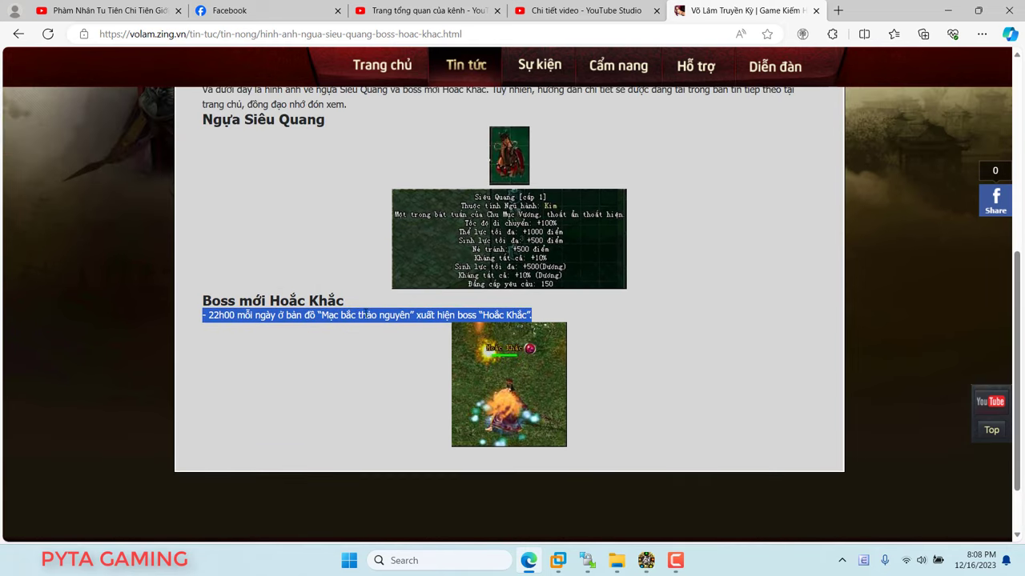
scroll(422, 313, down, 1)
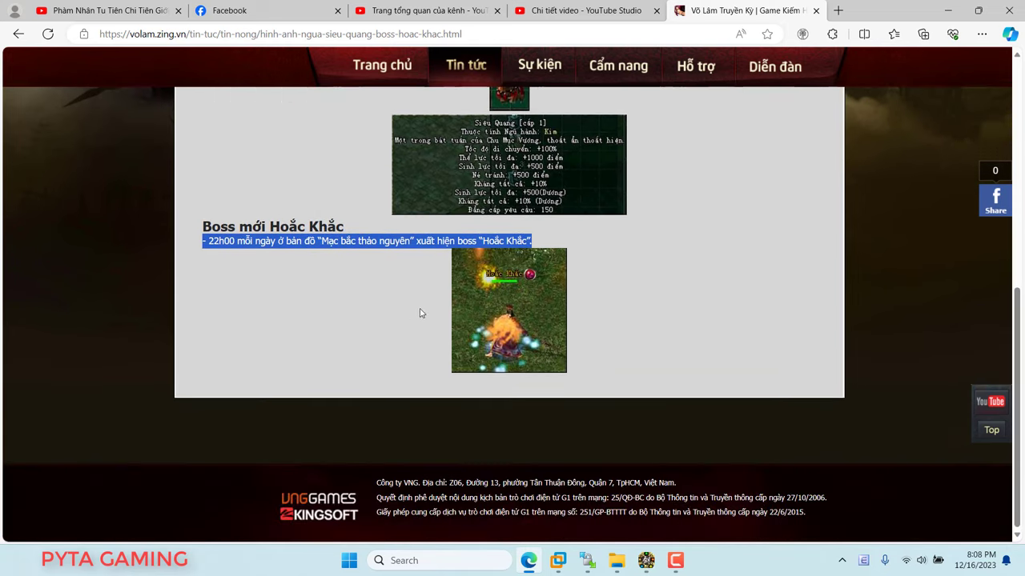
triple_click(220, 242)
Switch to the Vo Lam Truyen Ky game and ride the character around the village path.
click(948, 11)
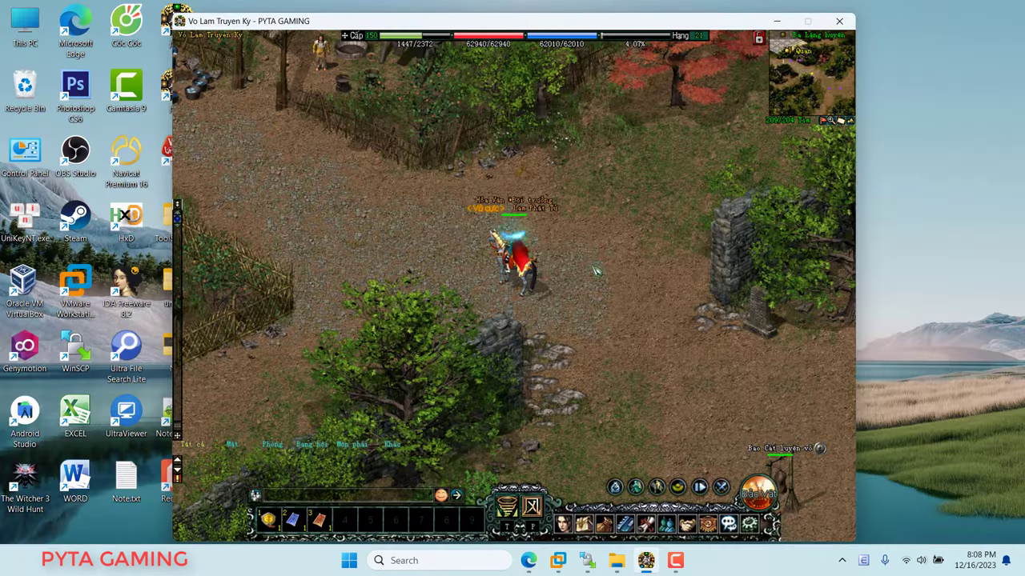
click(570, 255)
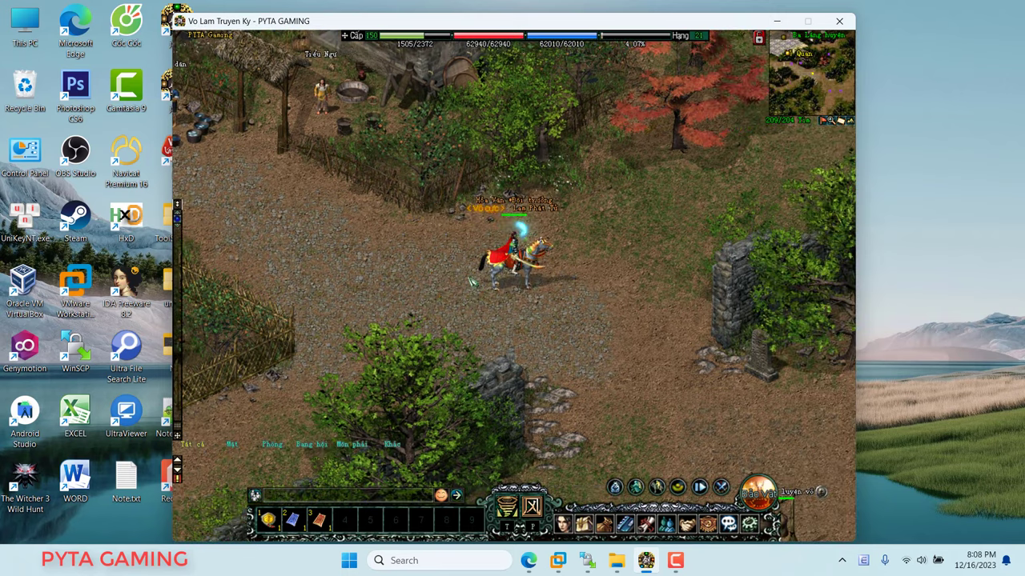
click(444, 287)
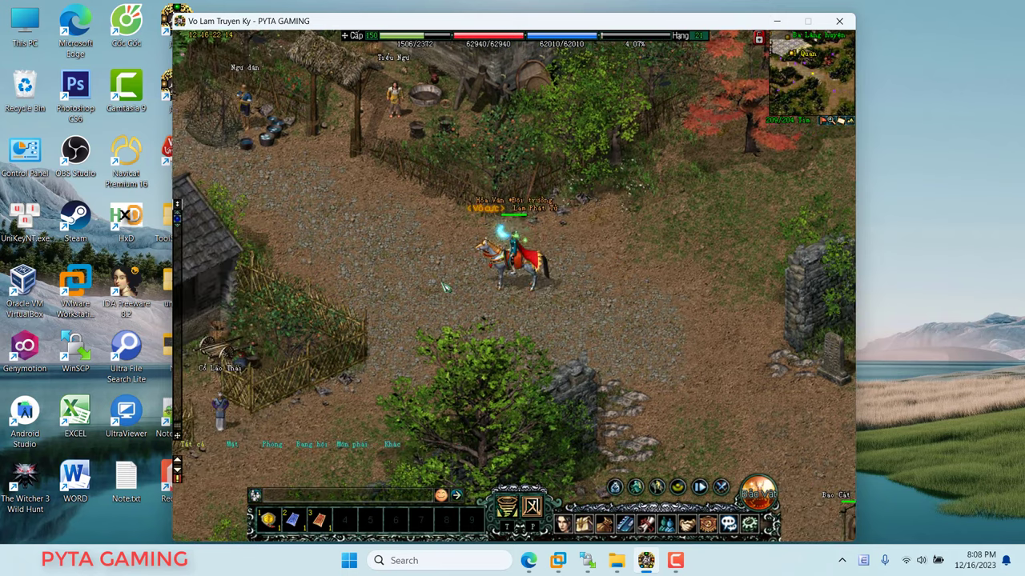
click(445, 286)
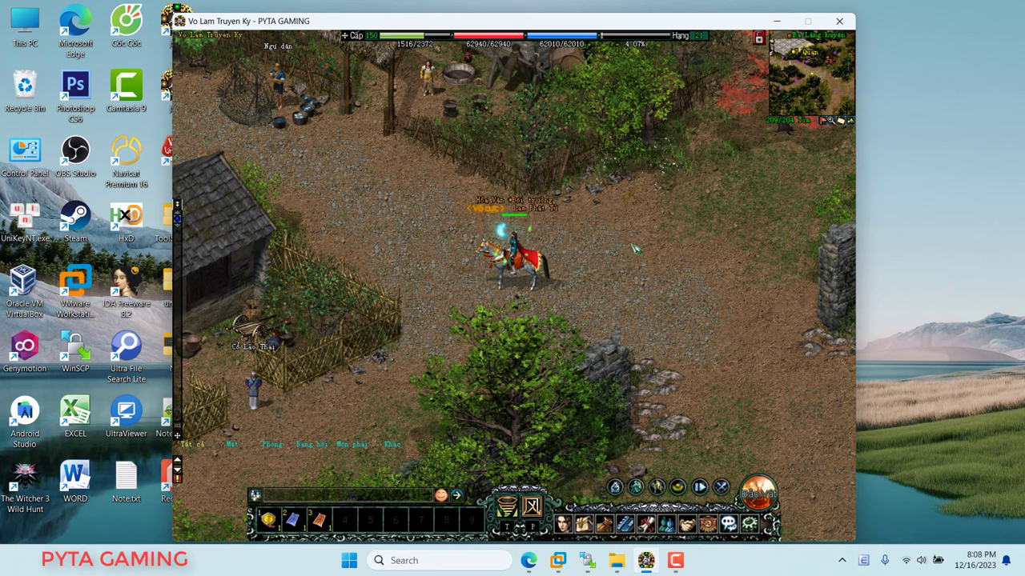
click(634, 249)
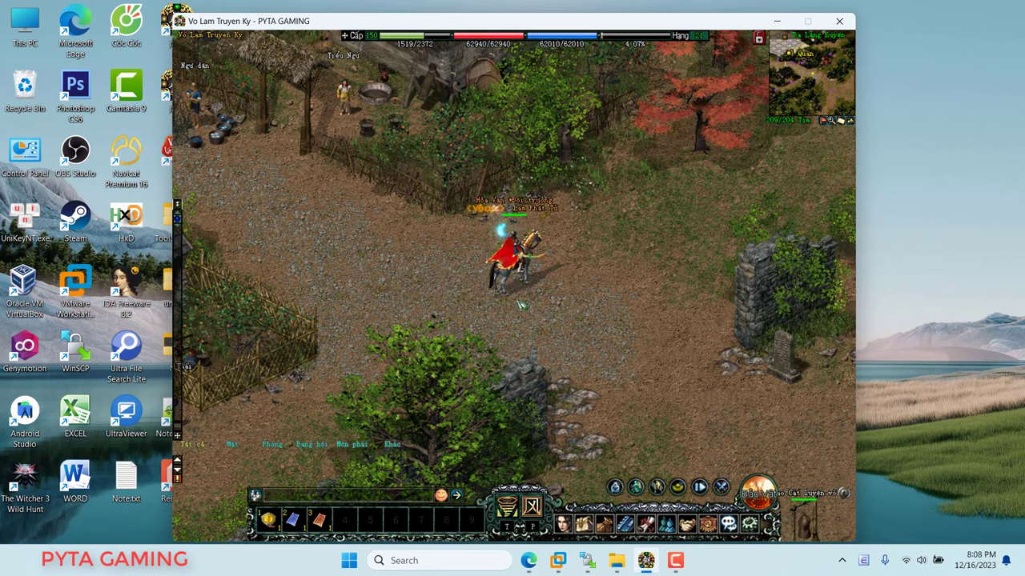
click(479, 274)
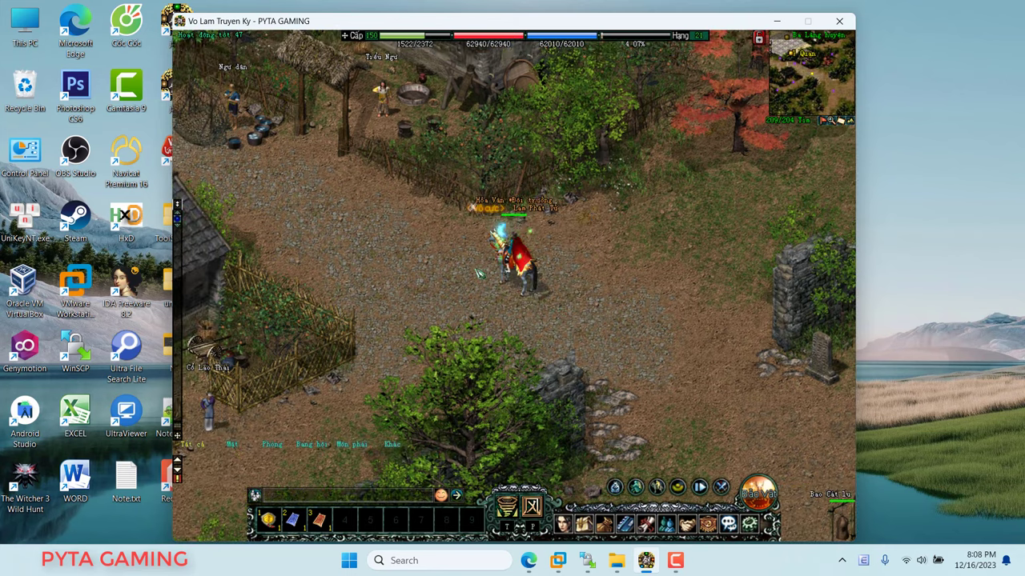
Leave the current character session and exit the game client completely.
key(Escape)
click(481, 267)
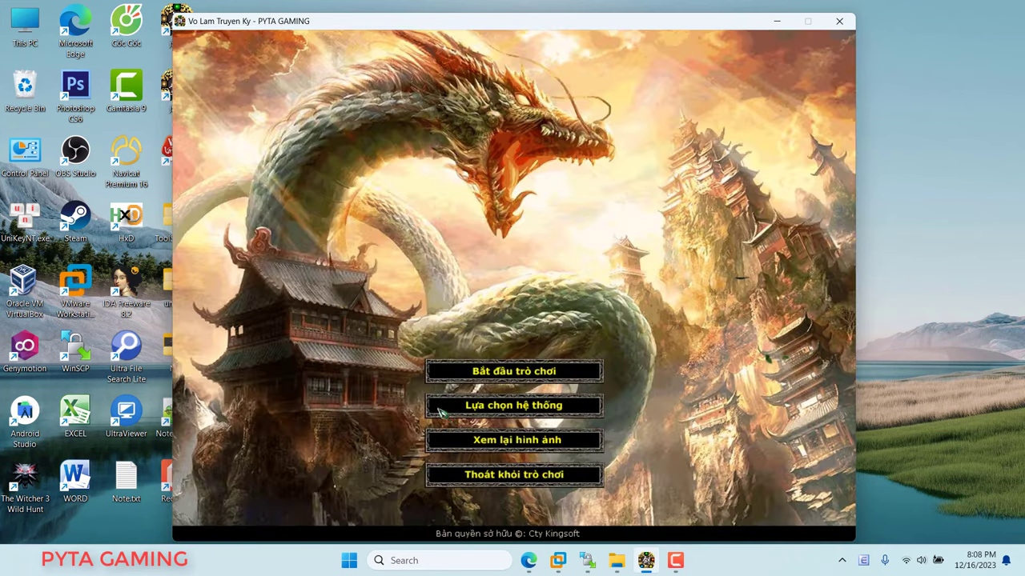
click(480, 474)
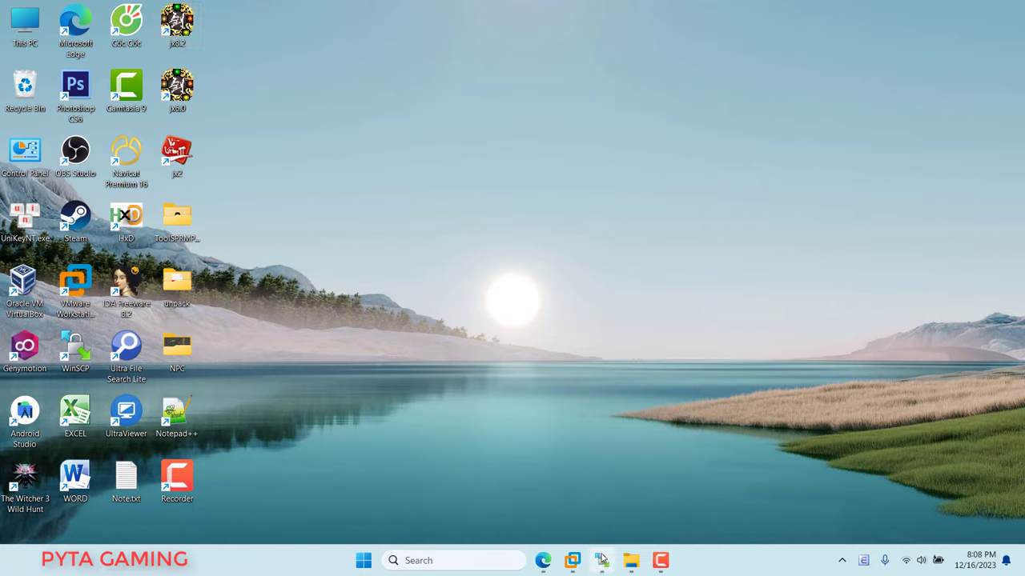
Switch to WinSCP and open the script folder under /home/jxser/server1 on the server.
click(602, 560)
scroll(560, 269, up, 8)
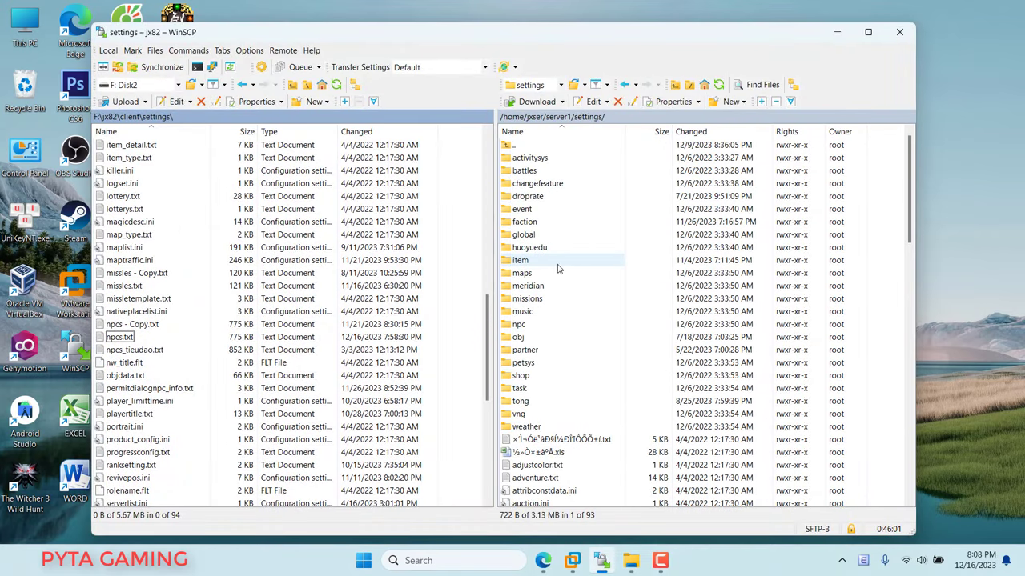
double_click(560, 145)
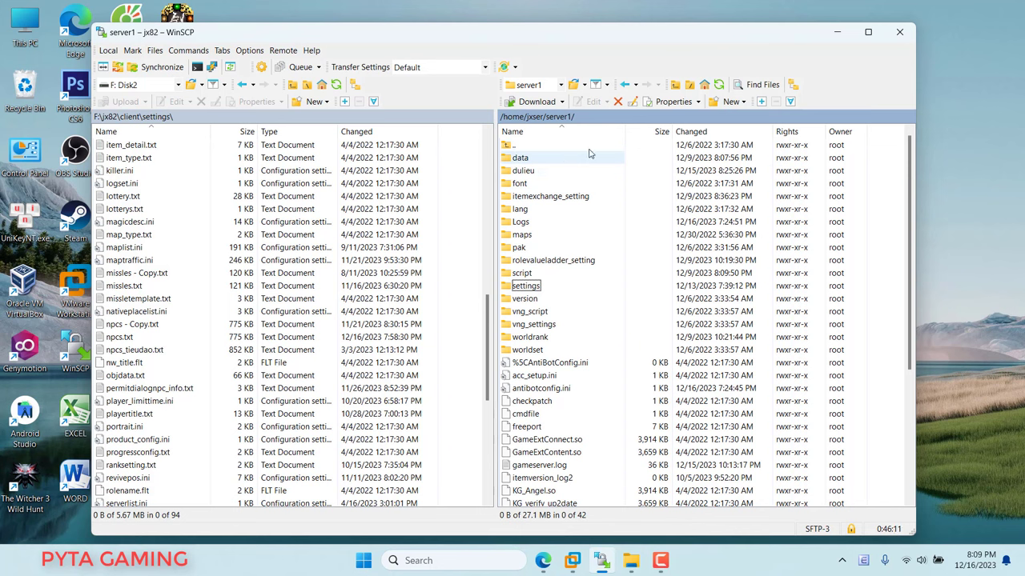
click(522, 273)
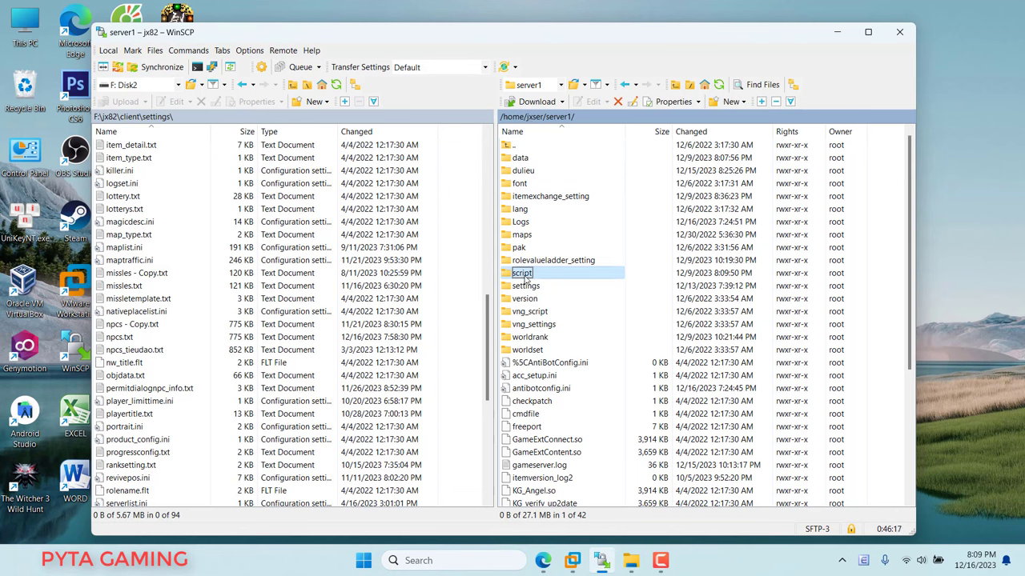
double_click(554, 276)
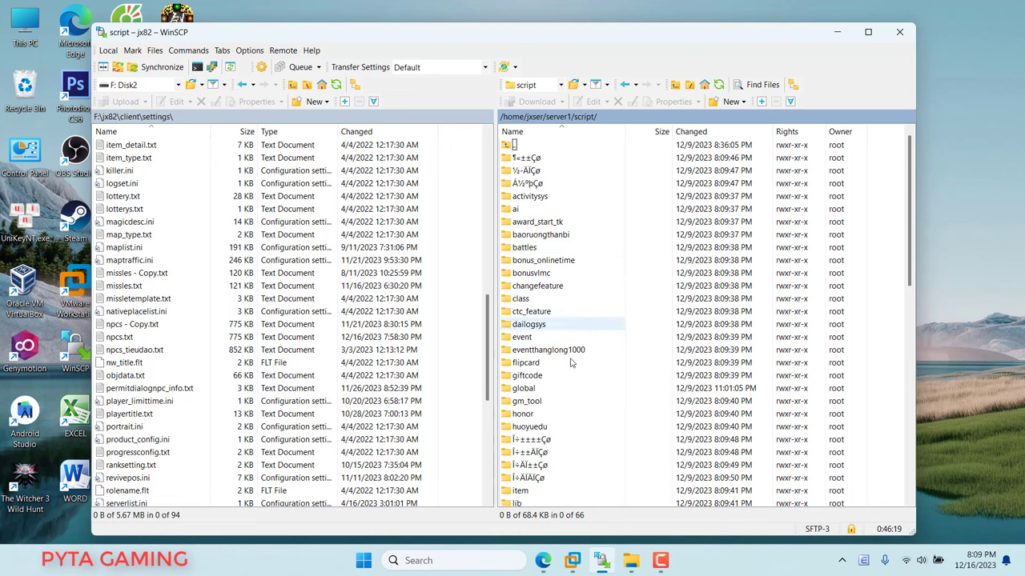
Open huoke.lua from the global/npc subfolder of the server's script folder for editing.
click(523, 389)
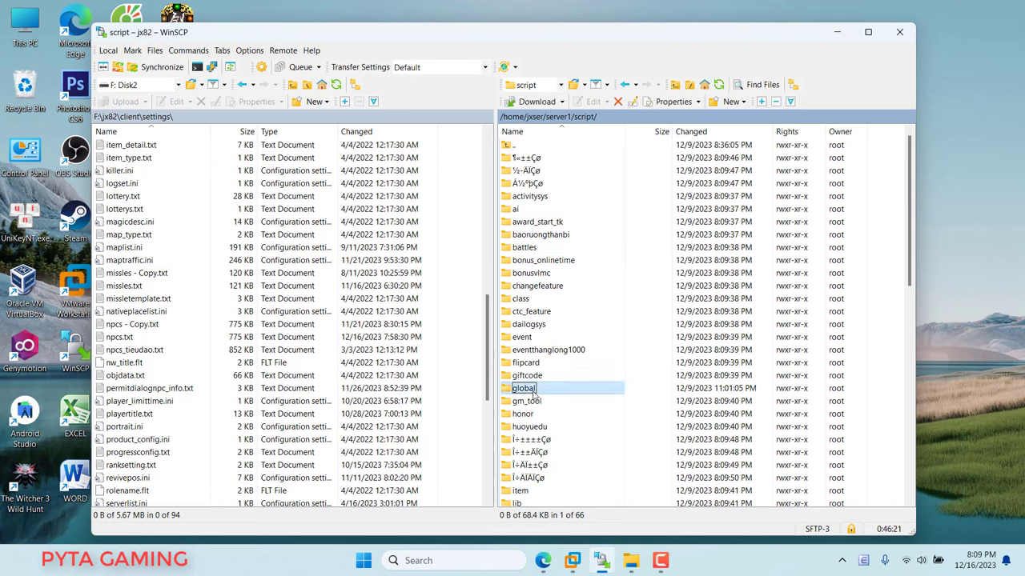
double_click(543, 391)
click(533, 236)
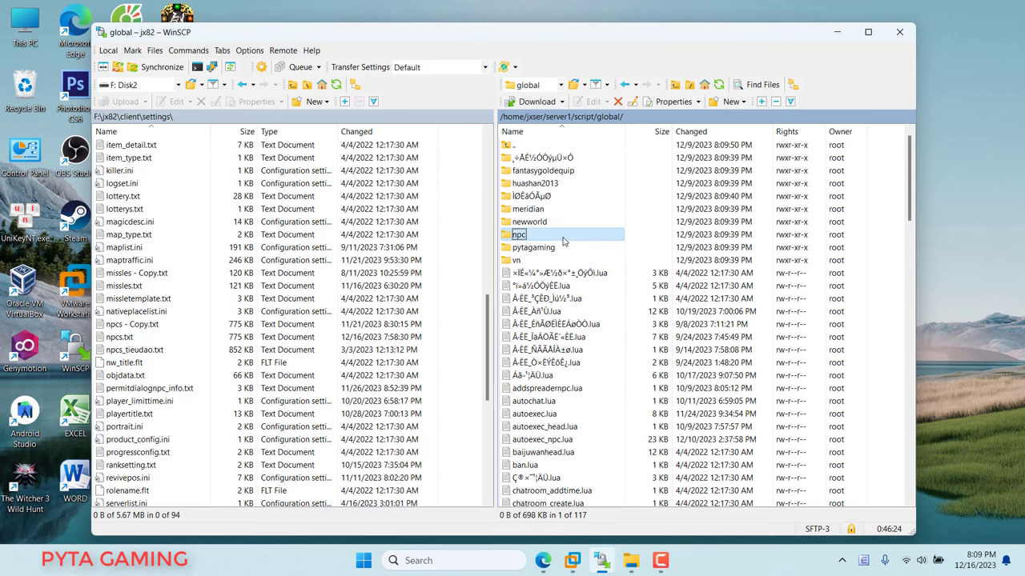
double_click(562, 240)
click(530, 171)
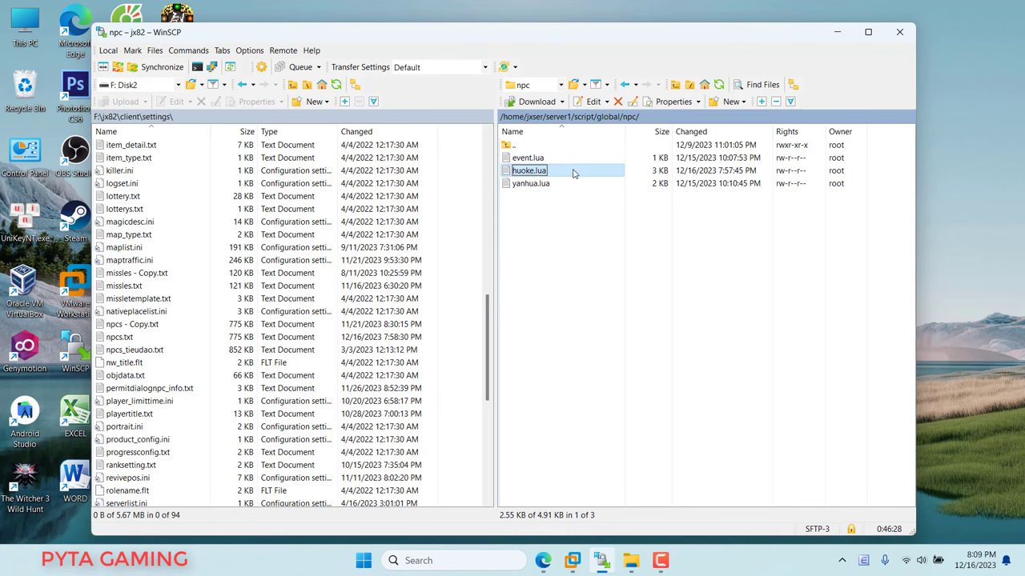
double_click(526, 173)
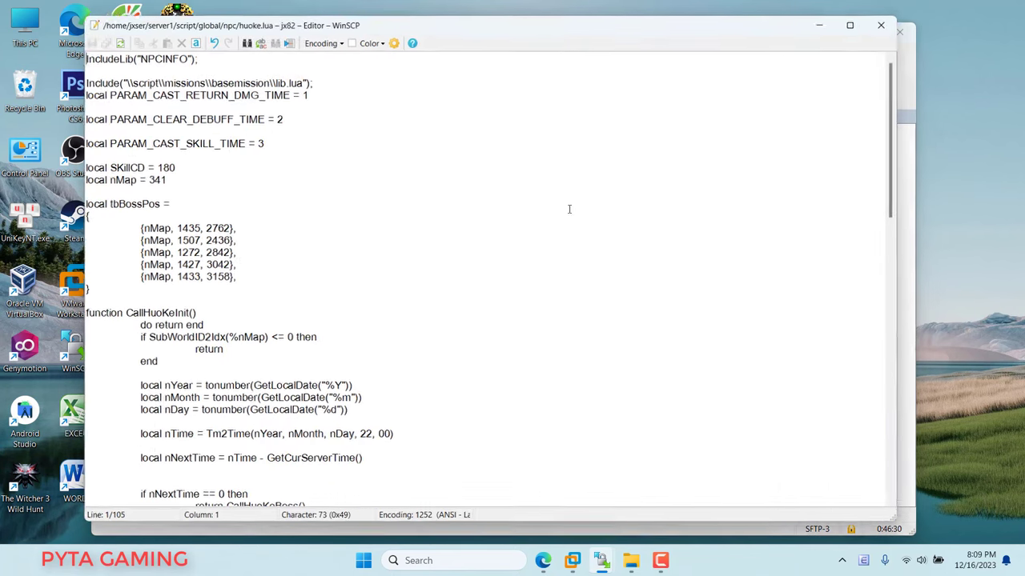
Comment out the "do return end" line in the CallHuoKeInit function with "--".
scroll(409, 247, down, 3)
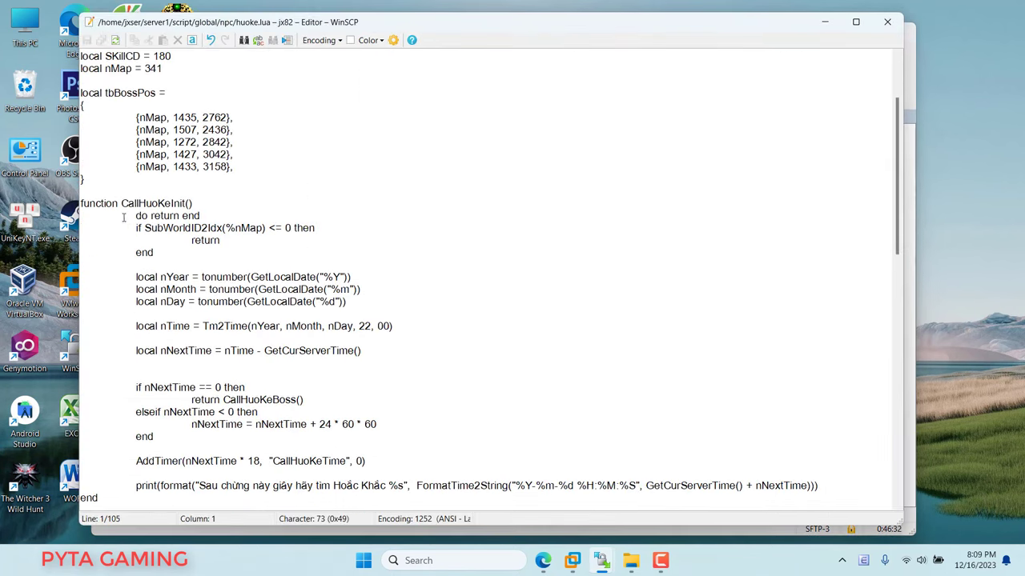
triple_click(135, 204)
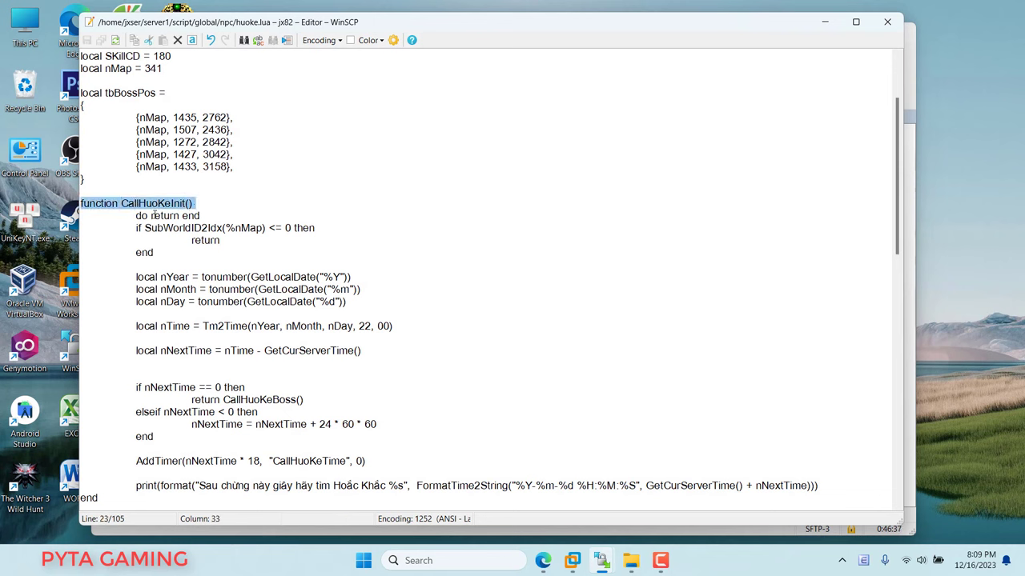
triple_click(153, 215)
scroll(206, 264, up, 3)
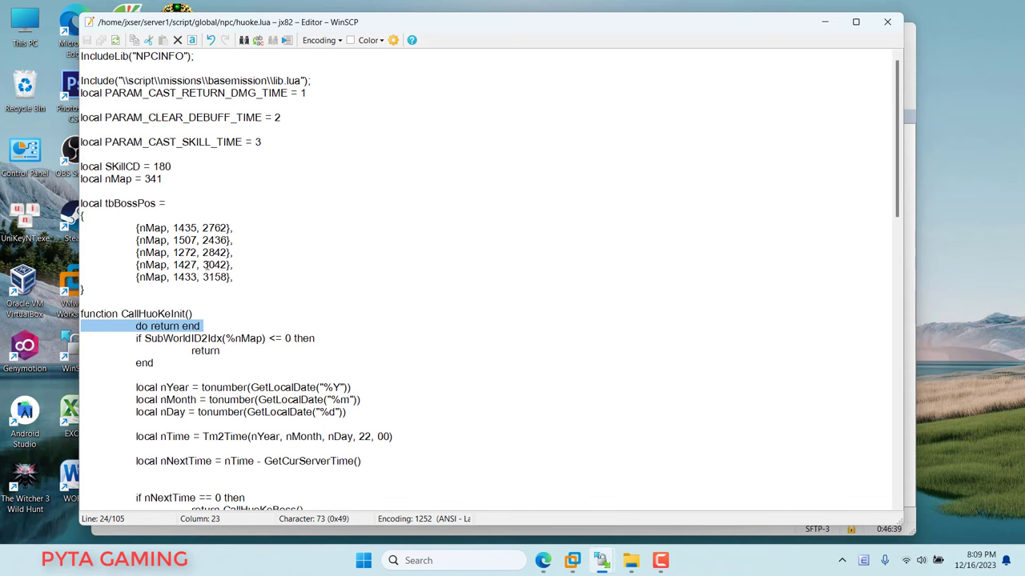
scroll(206, 264, down, 1)
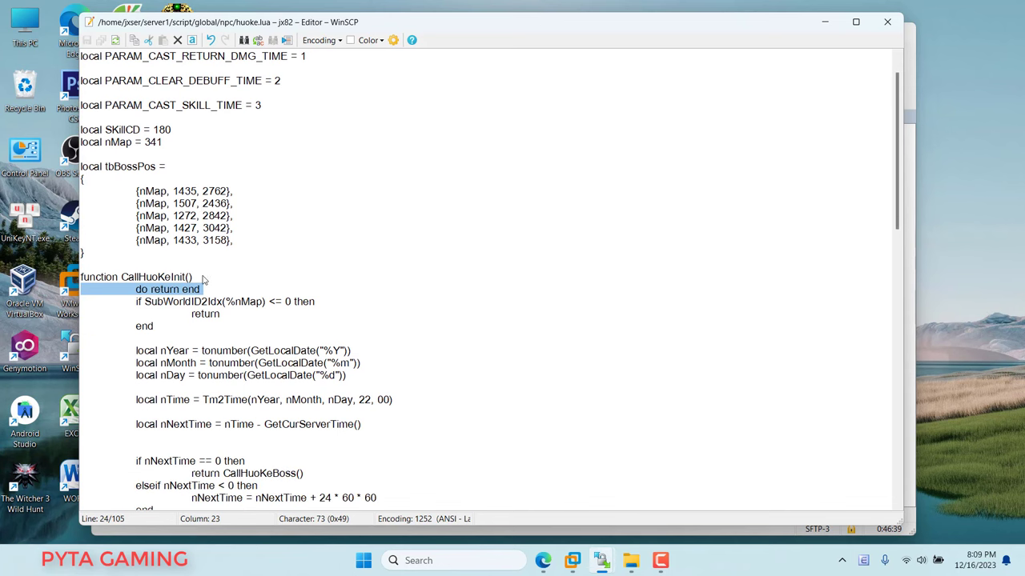
click(136, 293)
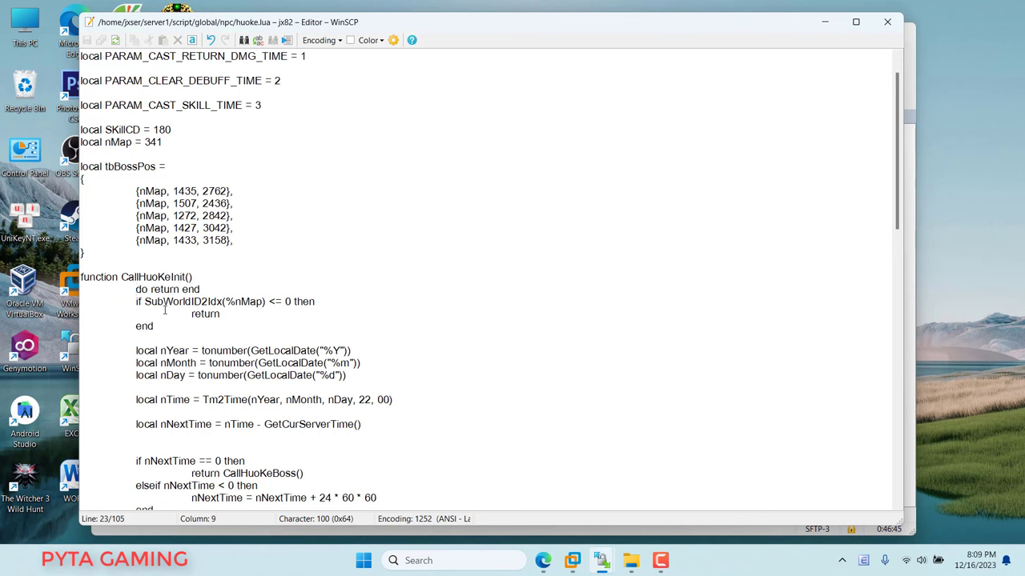
text(--)
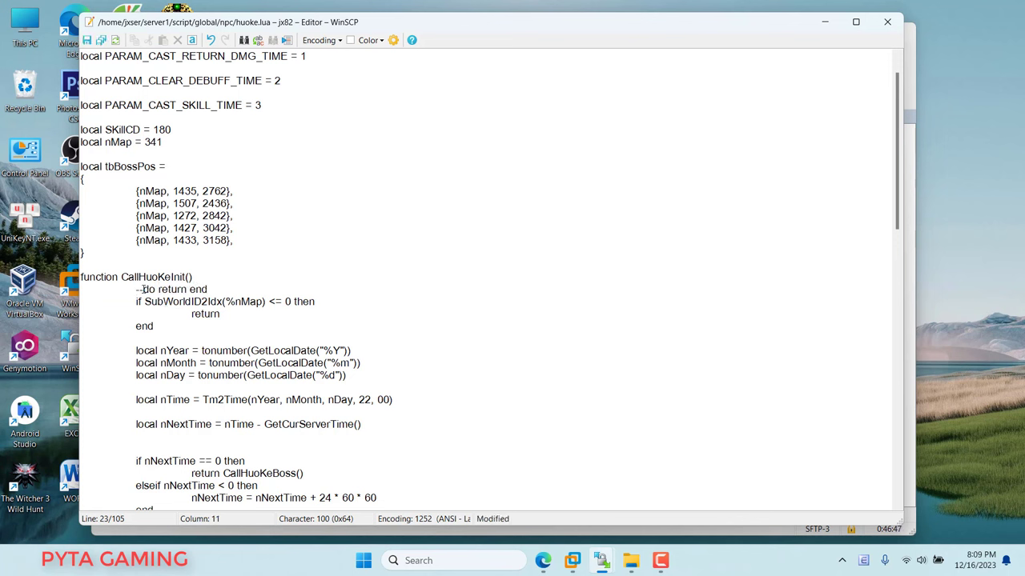
Check the commented-out line in CallHuoKeInit and save huoke.lua.
triple_click(165, 295)
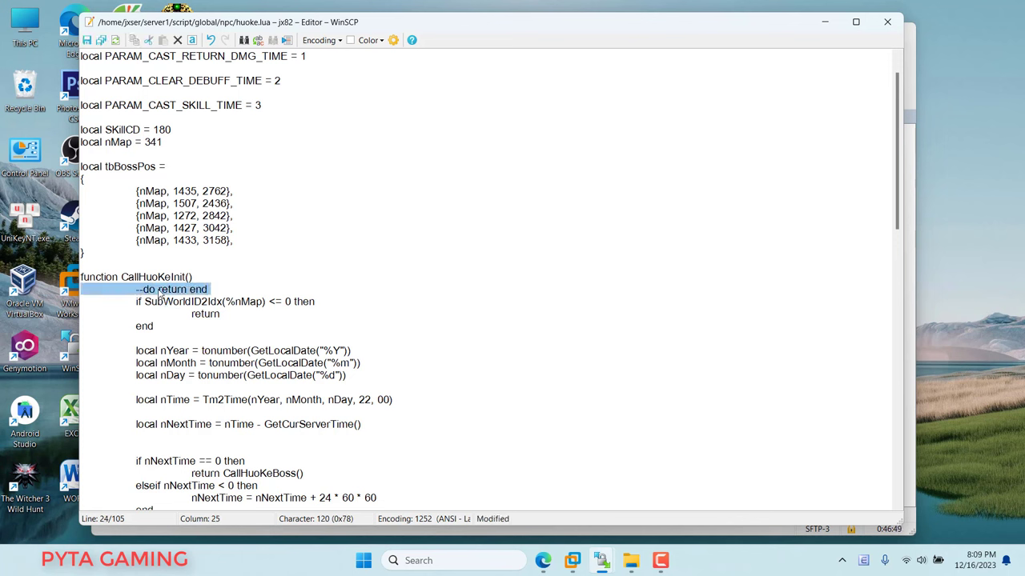
click(160, 294)
triple_click(163, 294)
scroll(280, 276, up, 1)
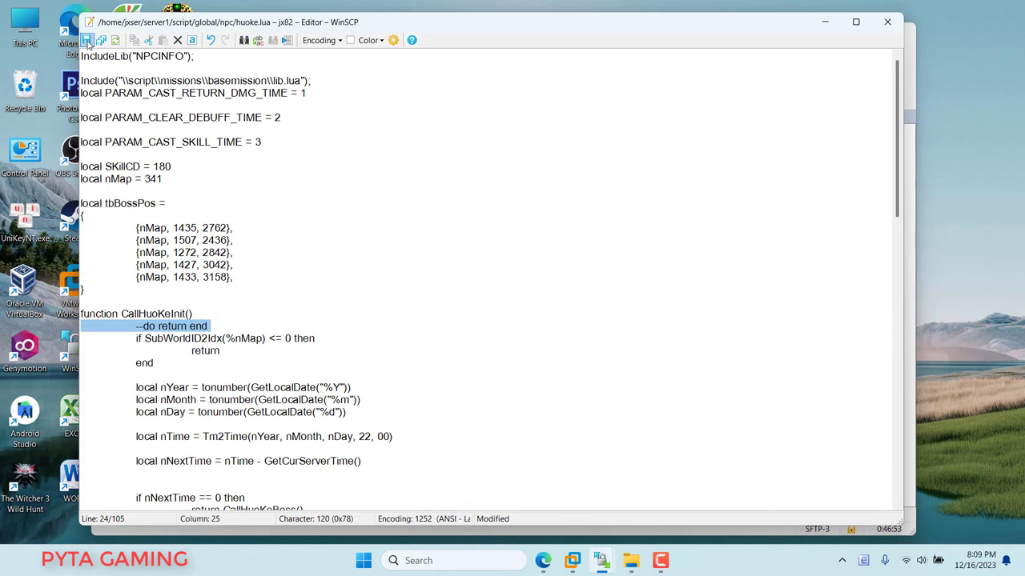
click(139, 329)
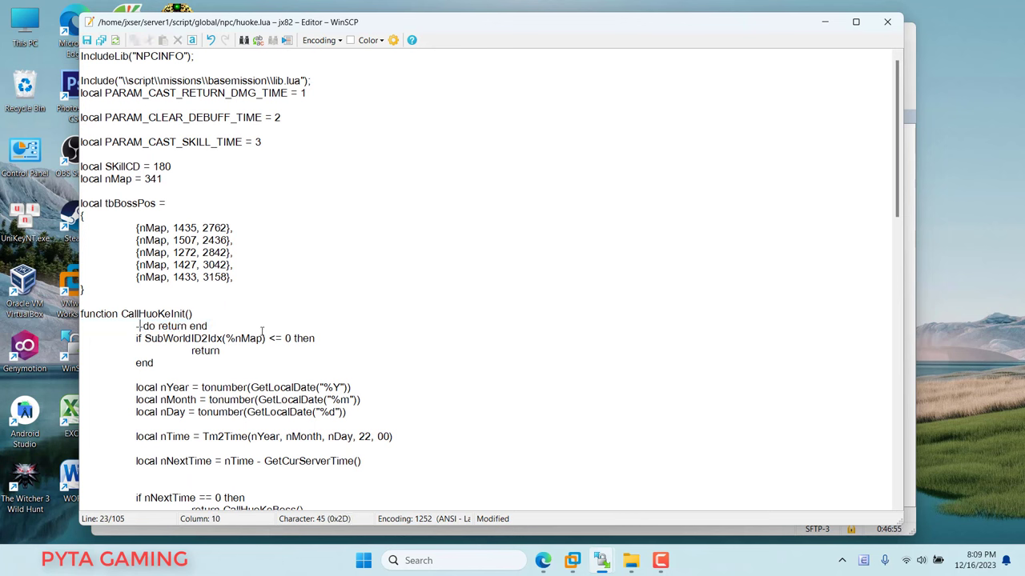
click(87, 39)
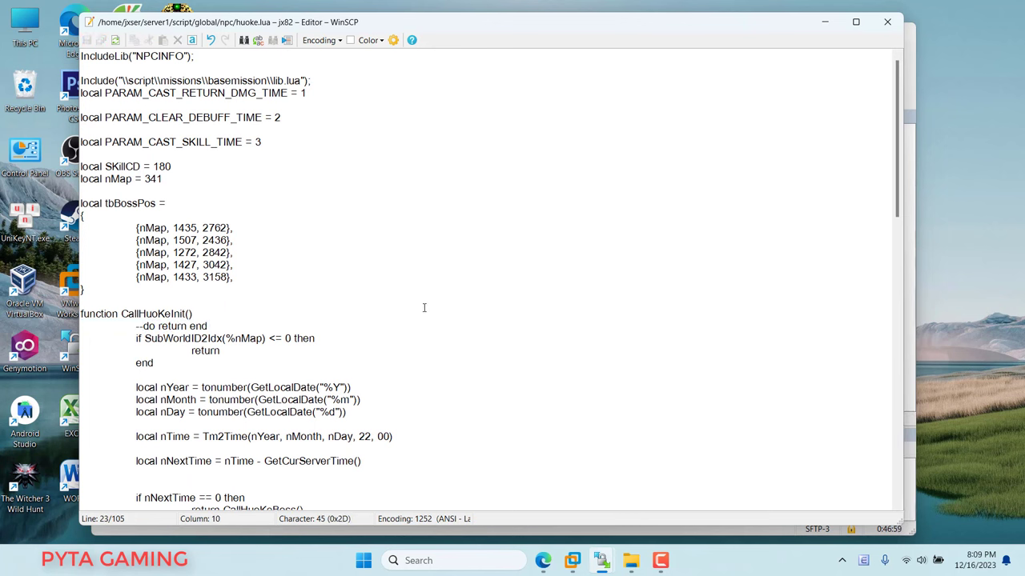
Find the tbNpc definition in the CallHuoKeBoss function and select its nNpcId value.
scroll(424, 308, down, 13)
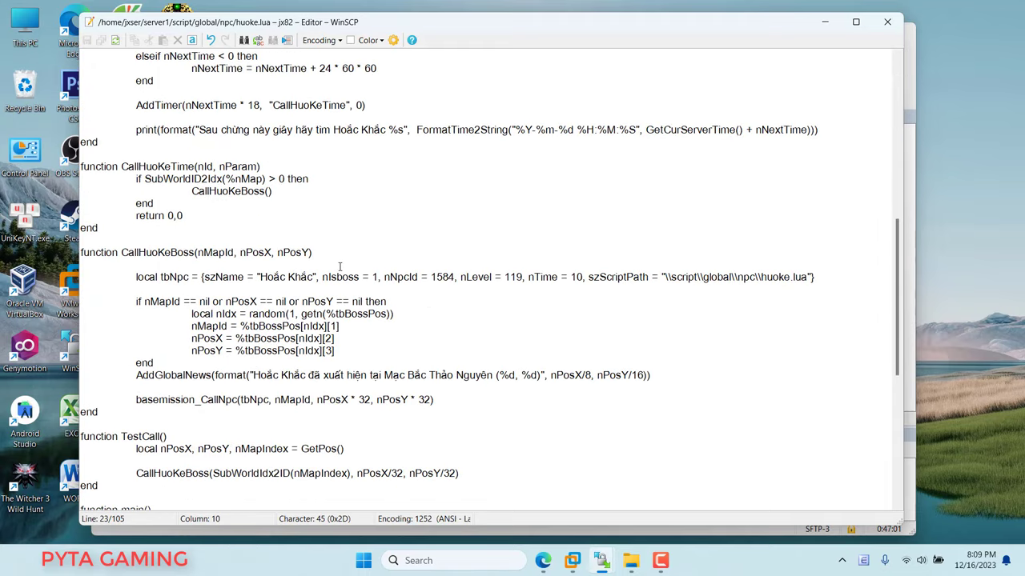
triple_click(242, 276)
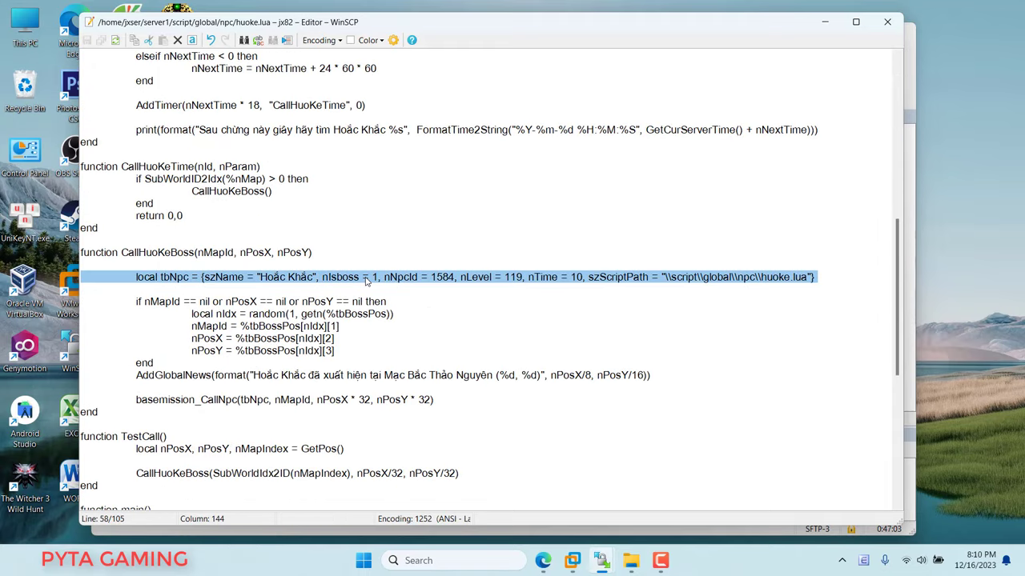
click(438, 278)
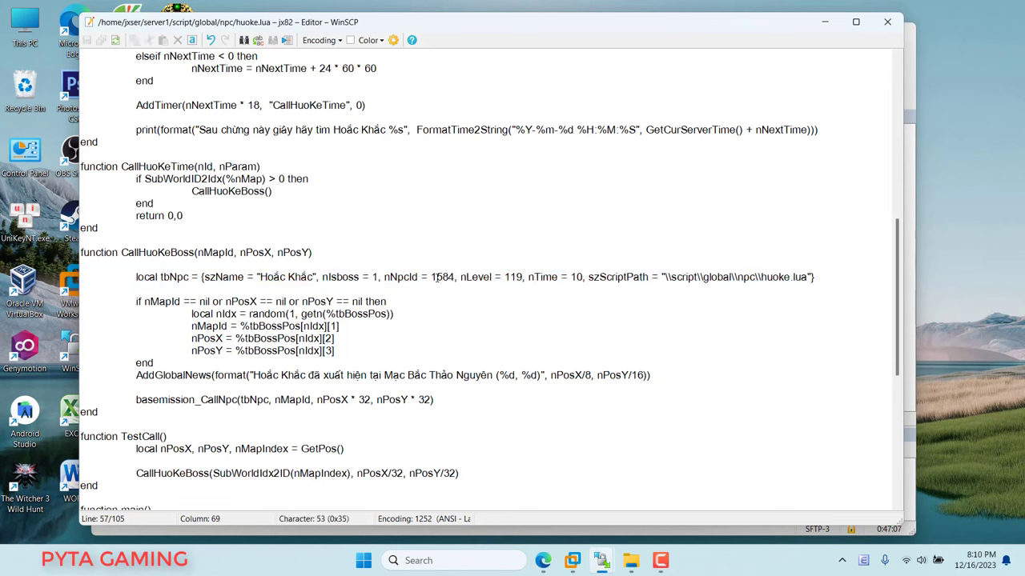
double_click(435, 277)
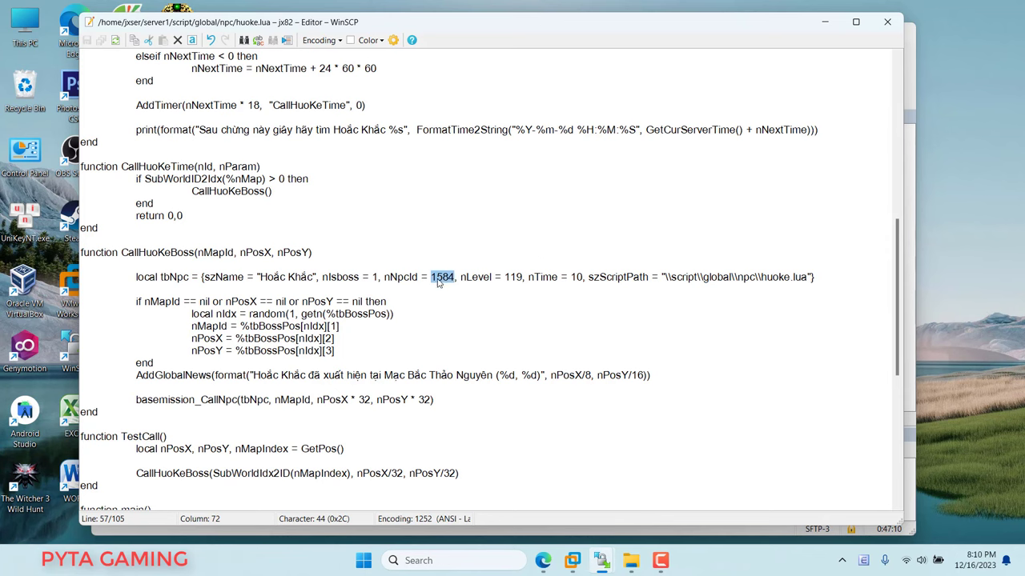
Close the huoke.lua editor and clear the remaining WinSCP and File Explorer windows off the desktop.
click(887, 22)
click(825, 54)
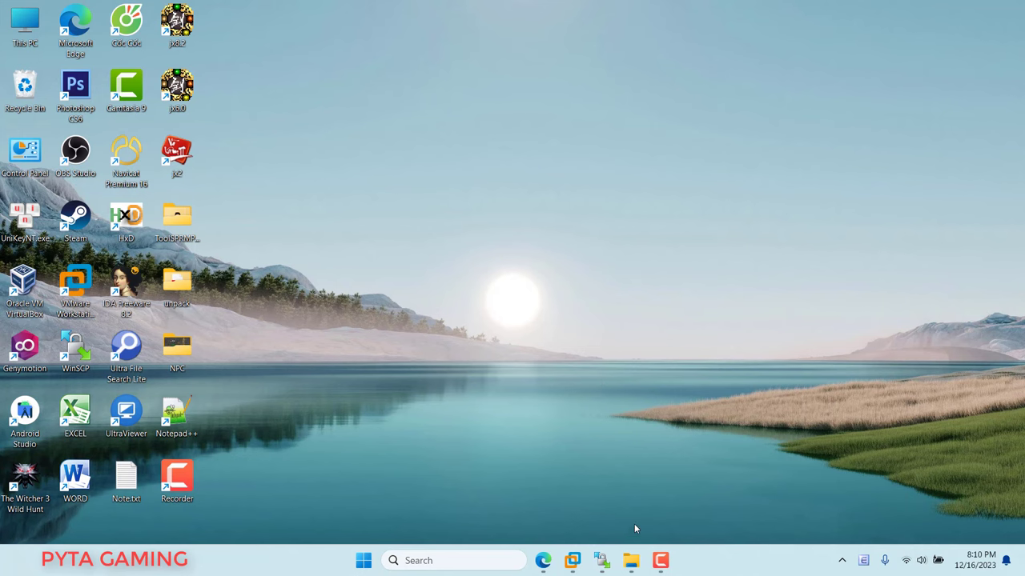
right_click(631, 560)
click(577, 528)
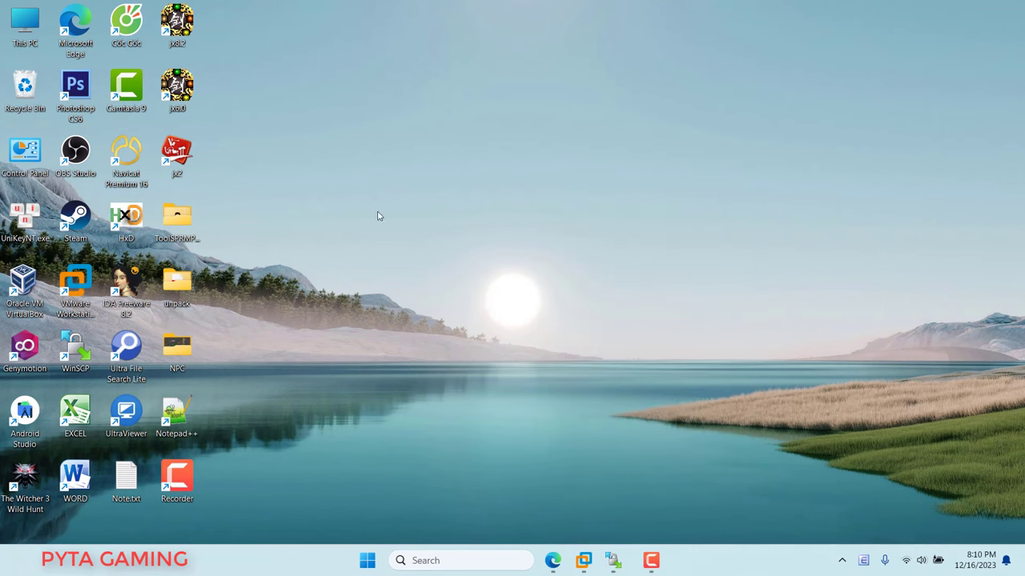
Browse to the game client's settings folder at F:\jx82\client\settings in a new File Explorer window.
double_click(24, 24)
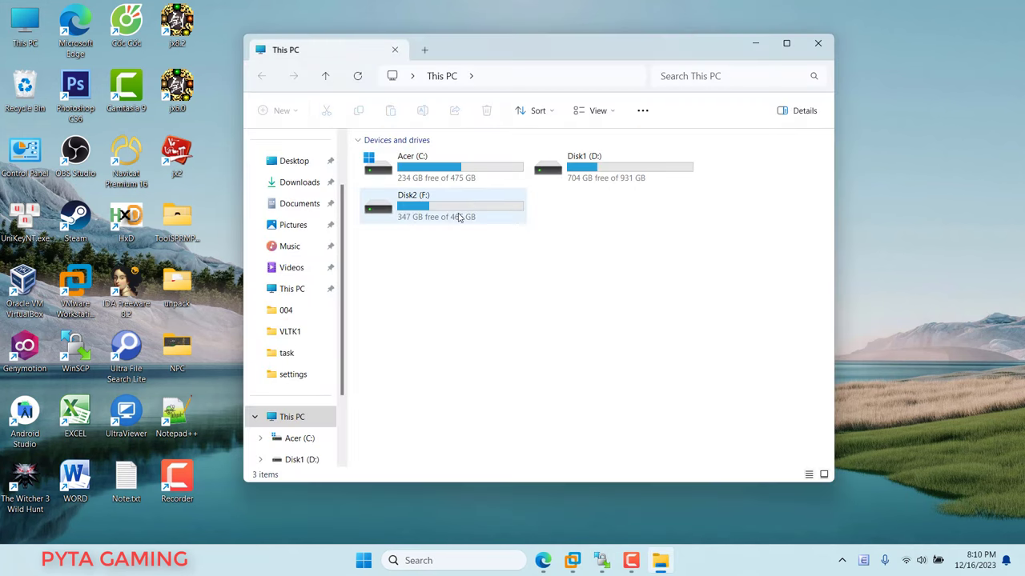
double_click(458, 218)
double_click(389, 247)
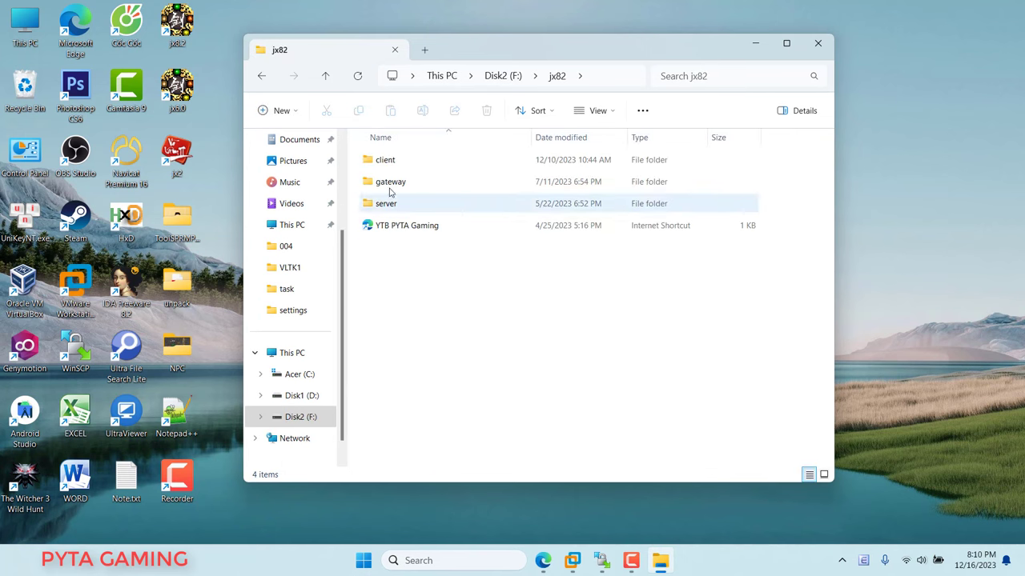
double_click(393, 165)
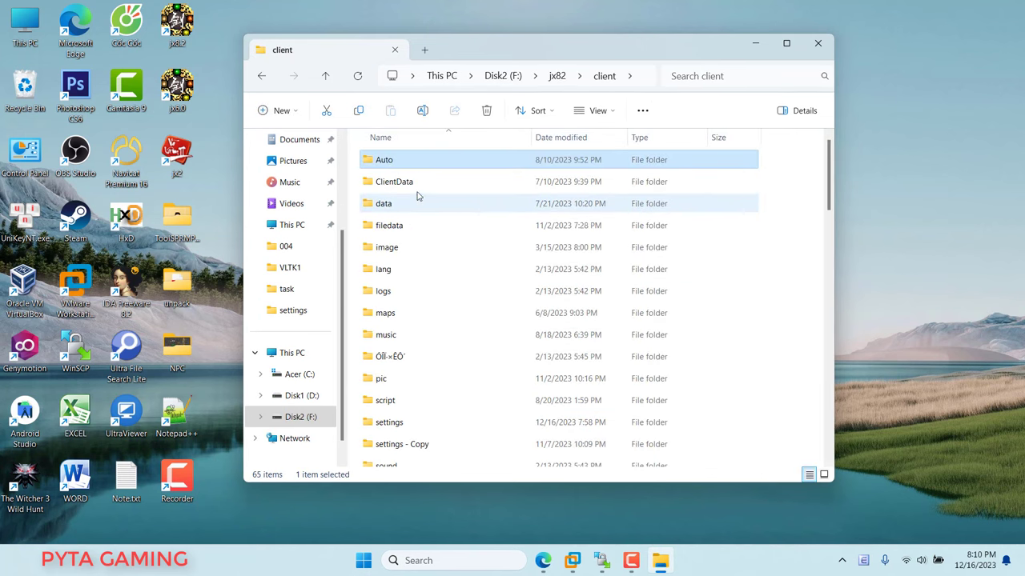
click(414, 190)
click(406, 203)
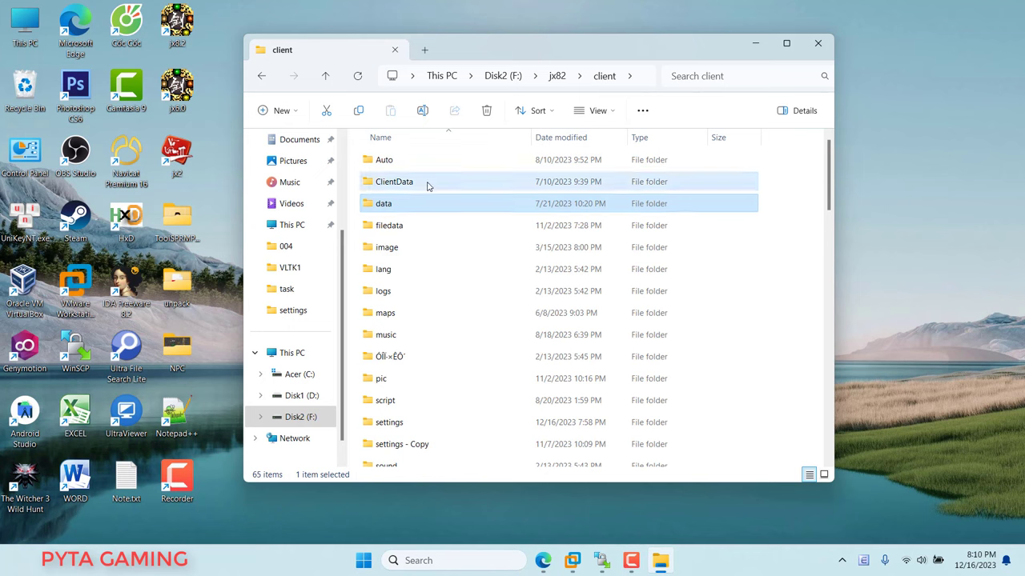
click(424, 183)
click(414, 166)
click(407, 187)
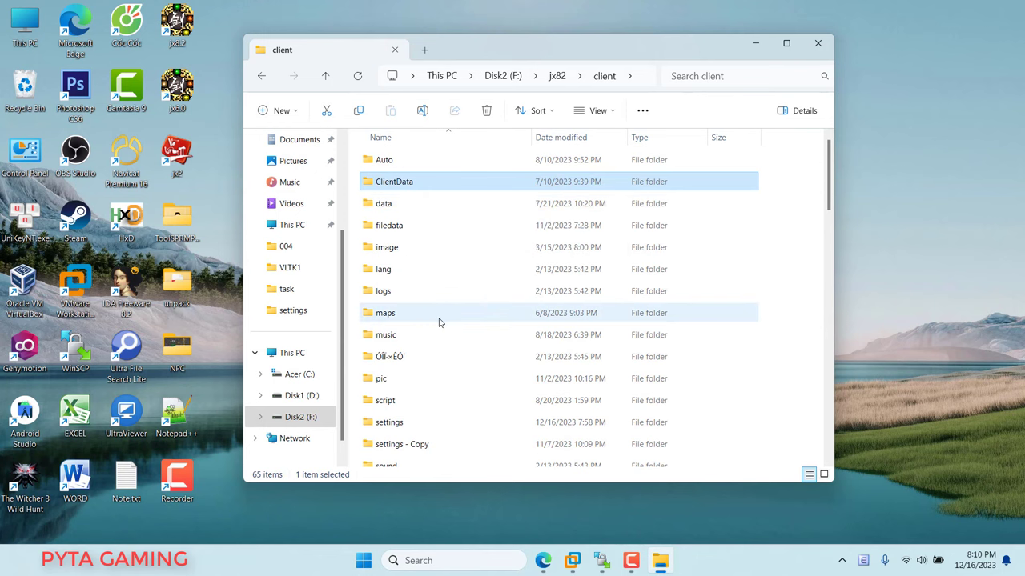
scroll(439, 323, down, 1)
click(408, 369)
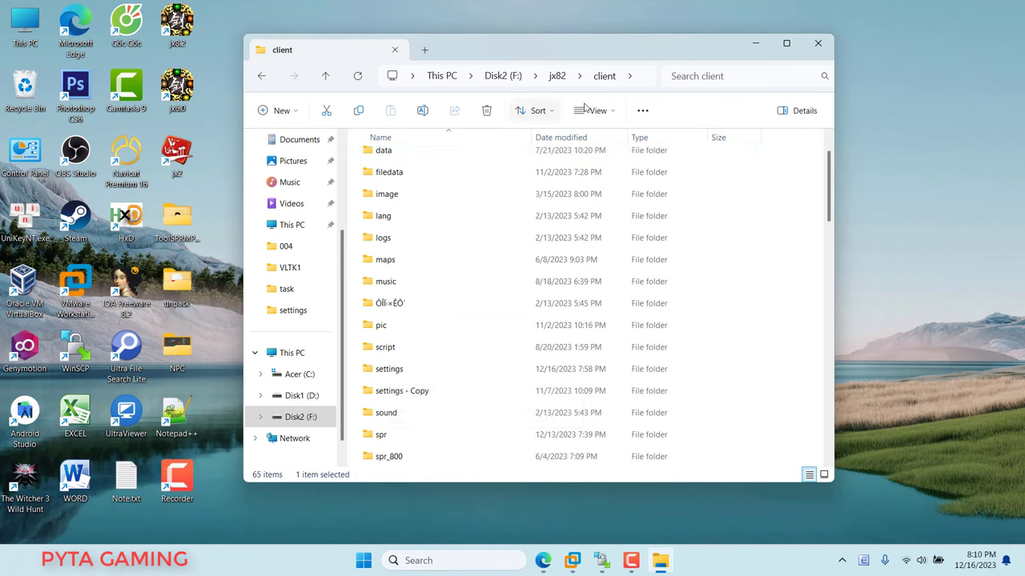
double_click(393, 373)
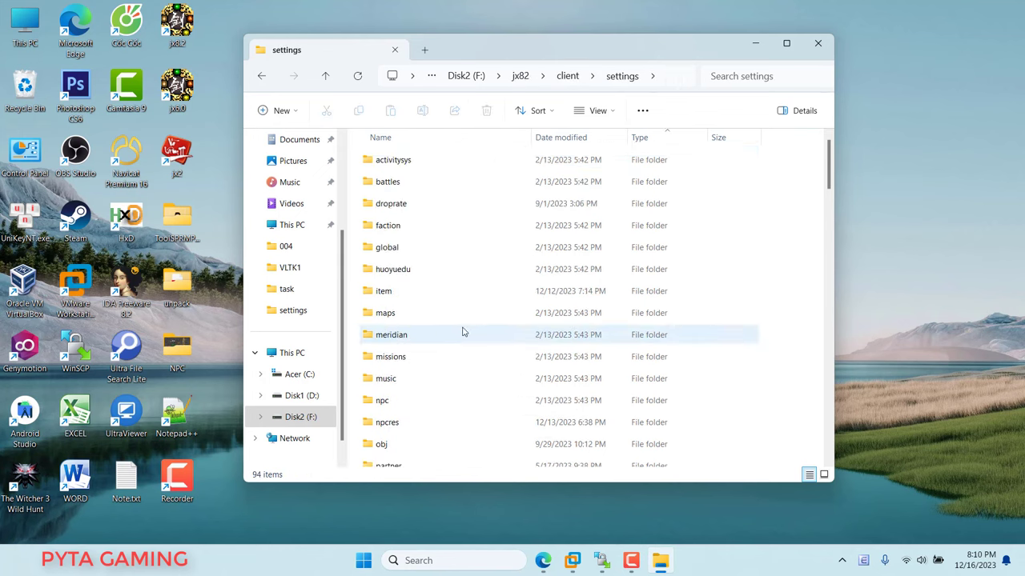
Find npcs.txt in the client's settings folder and open it with Microsoft Excel.
scroll(462, 331, down, 10)
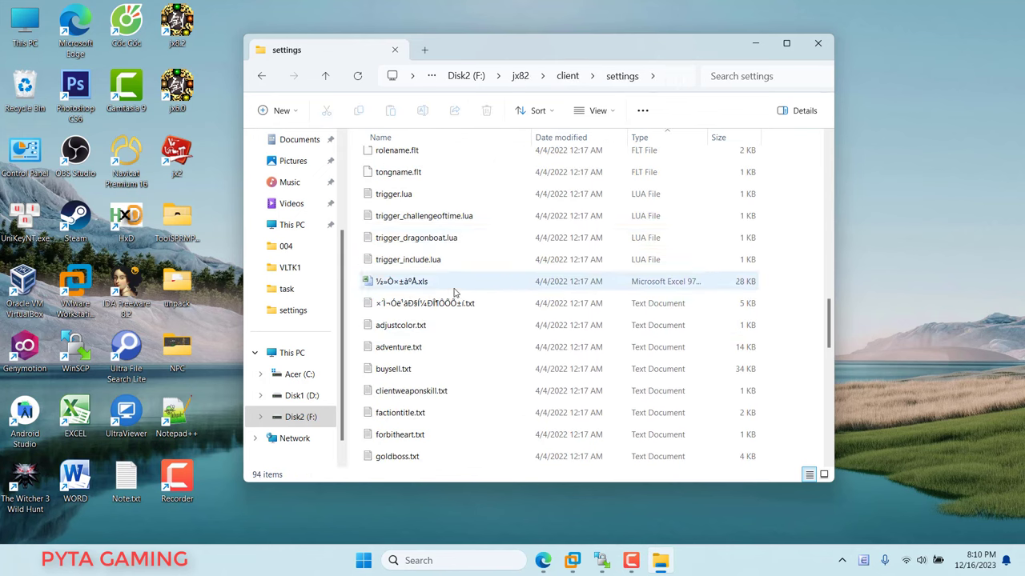
scroll(455, 290, down, 5)
click(445, 390)
scroll(445, 376, down, 2)
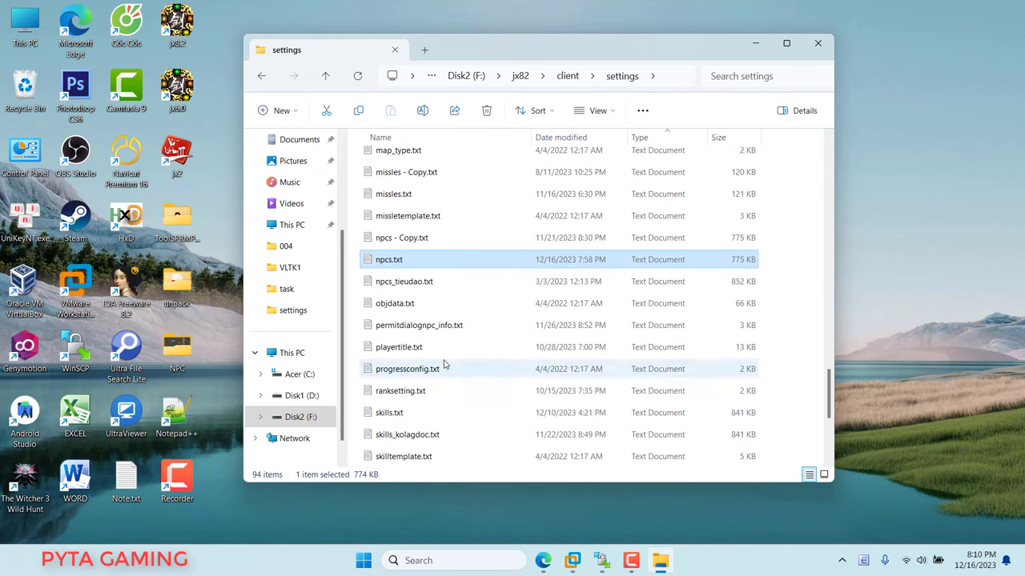
right_click(402, 262)
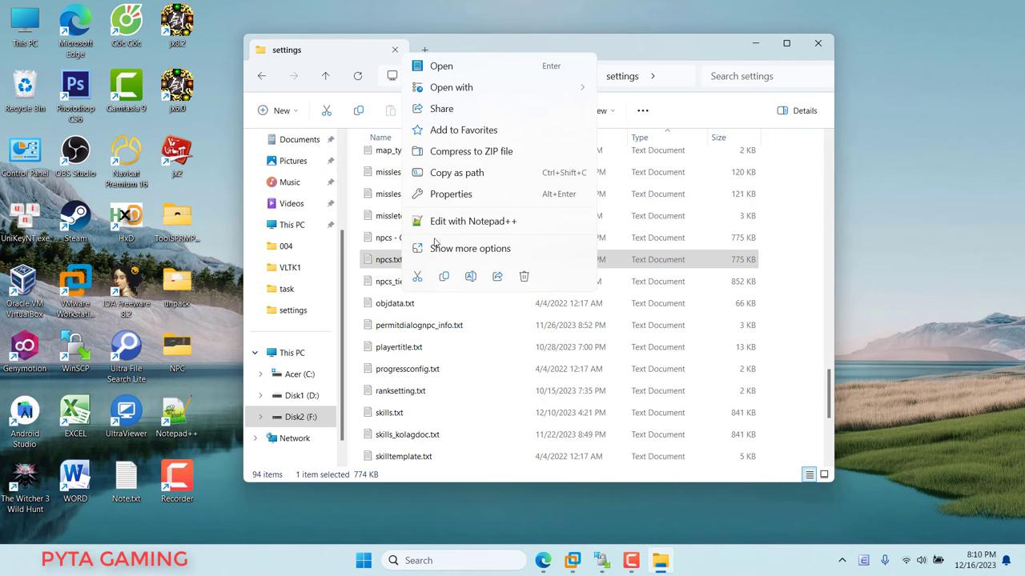
mouse_move(497, 86)
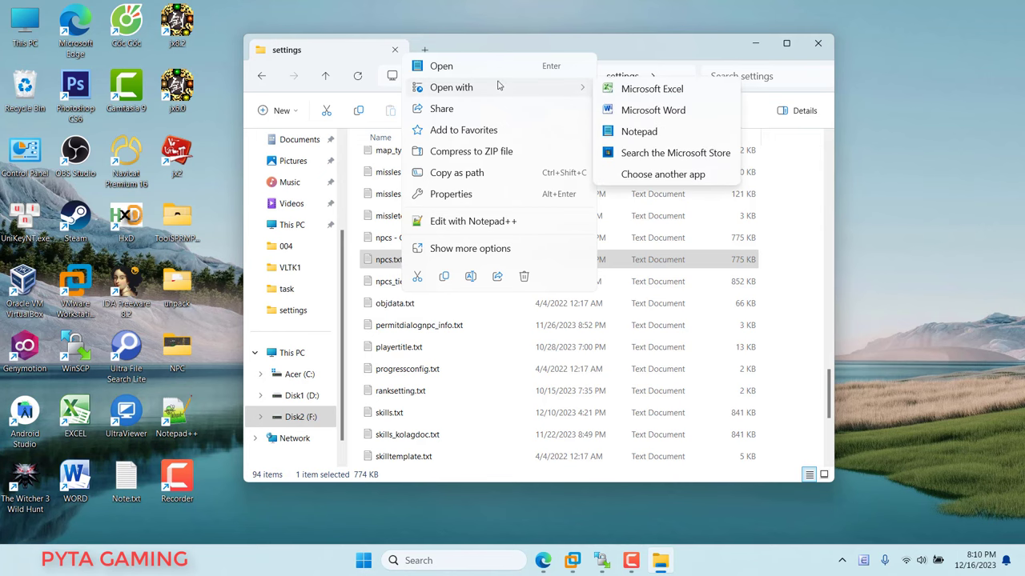
click(626, 90)
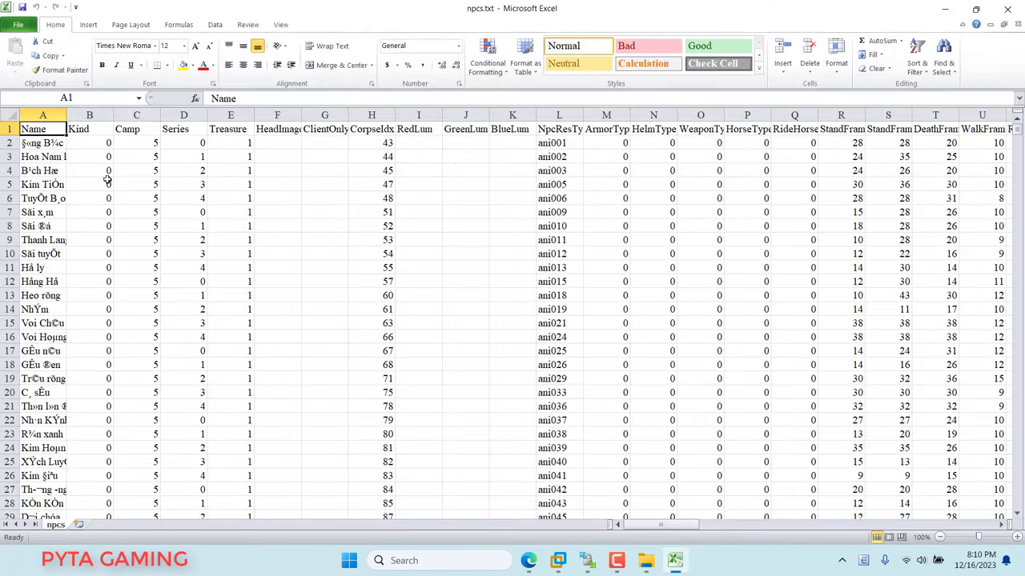
Set the font of the entire npcs sheet to .VnArial and widen column A to show the full names.
click(19, 111)
click(129, 45)
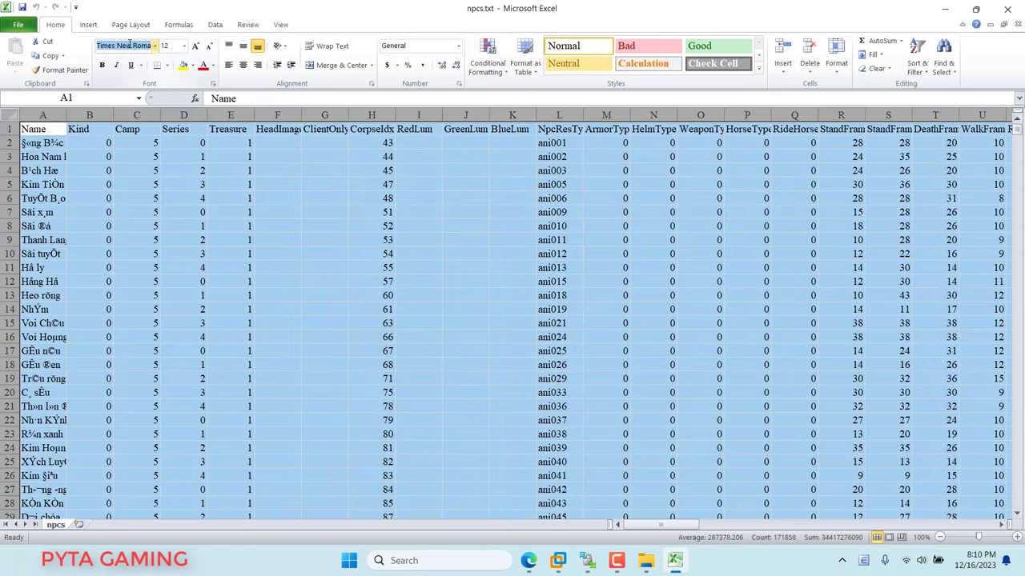
text(.VnArial)
key(Return)
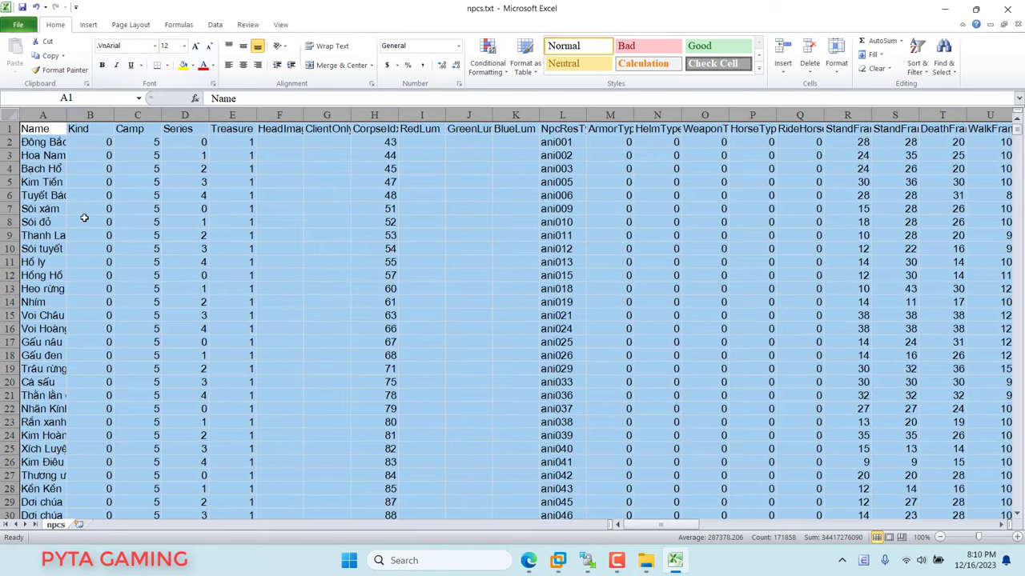
click(52, 194)
drag(67, 115, 139, 116)
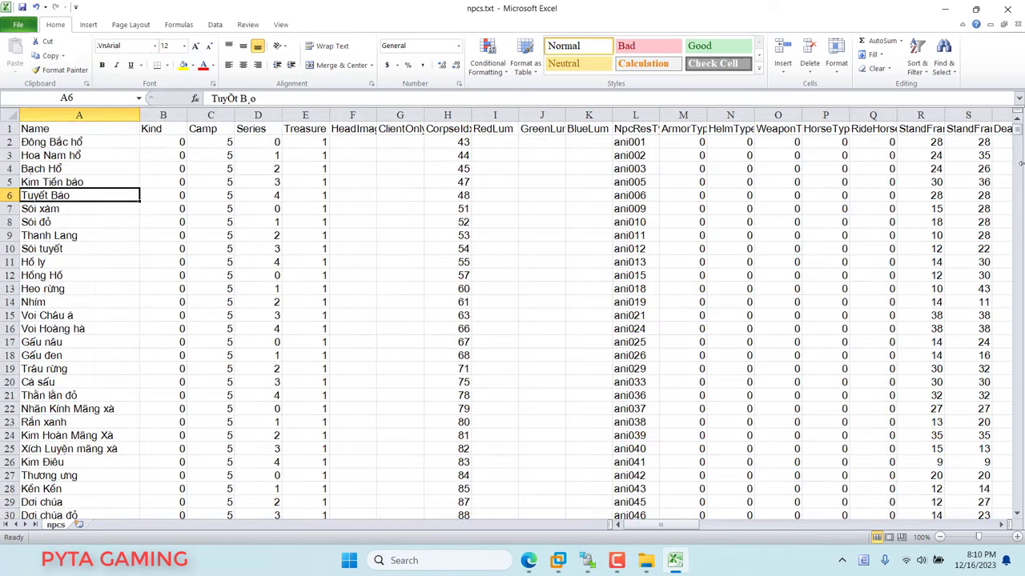
Locate the boss's entry at row 1586 of the NPC list and select its name cell.
drag(1019, 138, 1019, 362)
scroll(74, 329, down, 9)
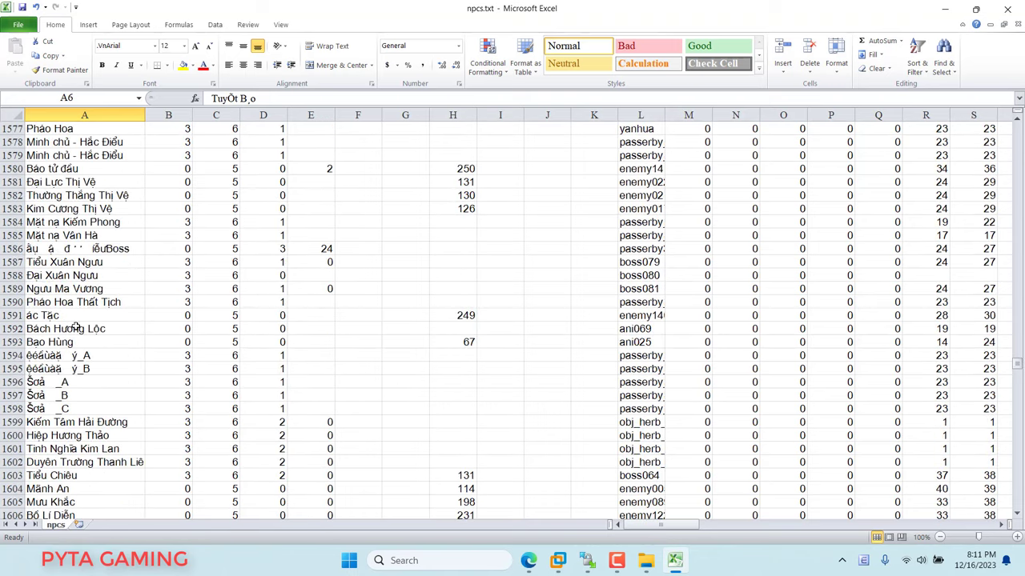
click(13, 248)
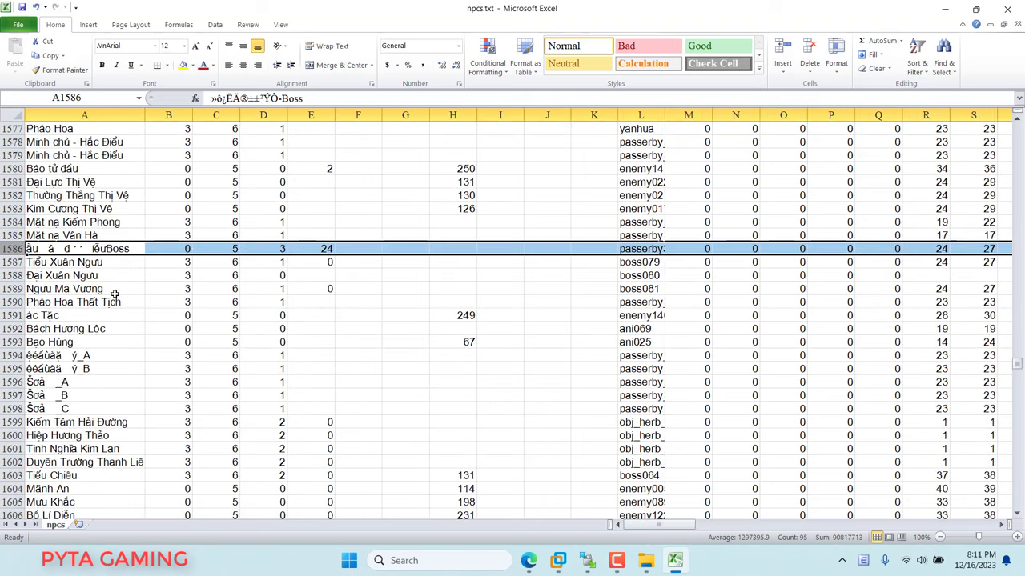
click(60, 249)
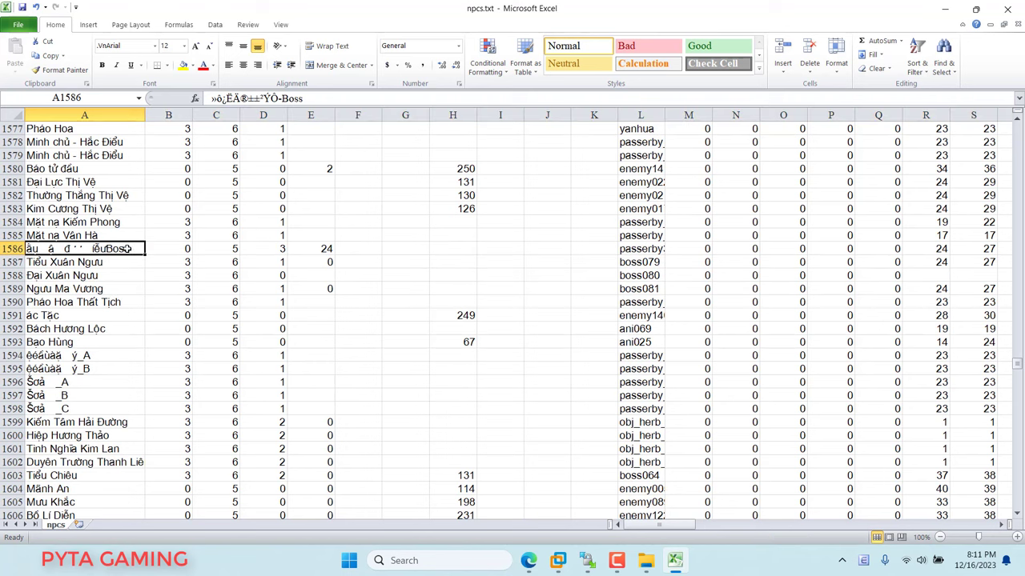
key(Down)
key(Up)
right_click(863, 560)
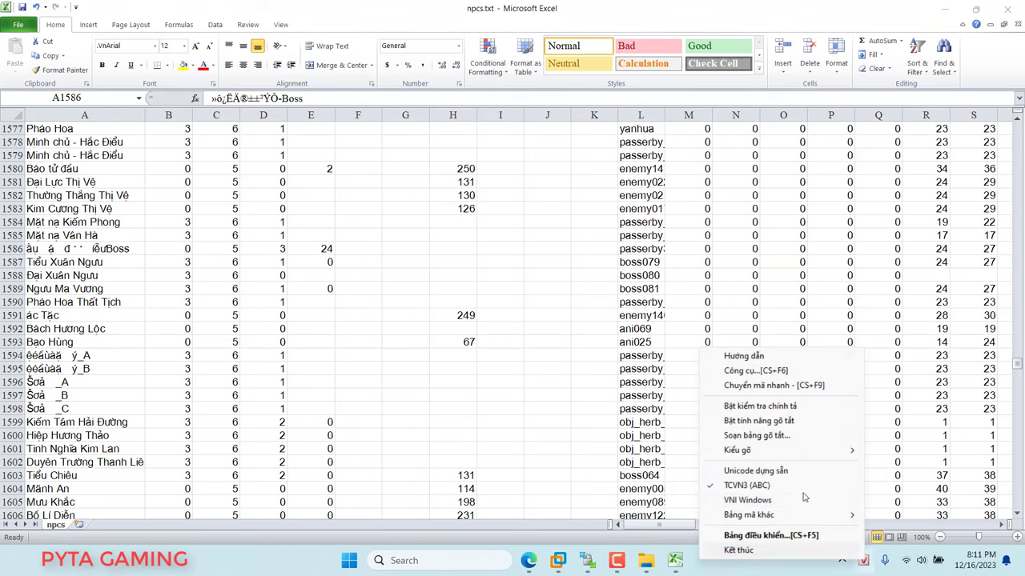
click(740, 486)
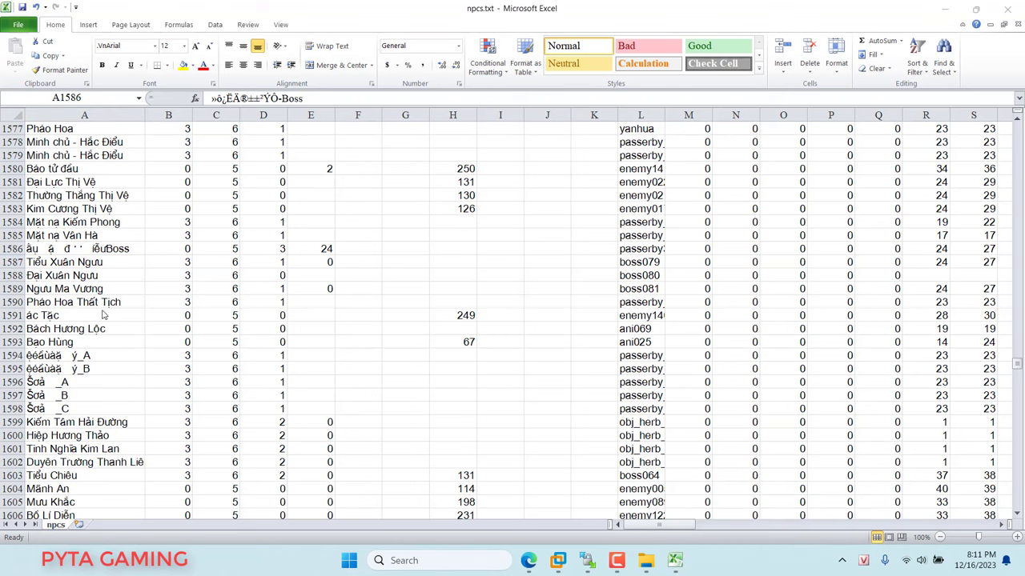
text(Hoắc)
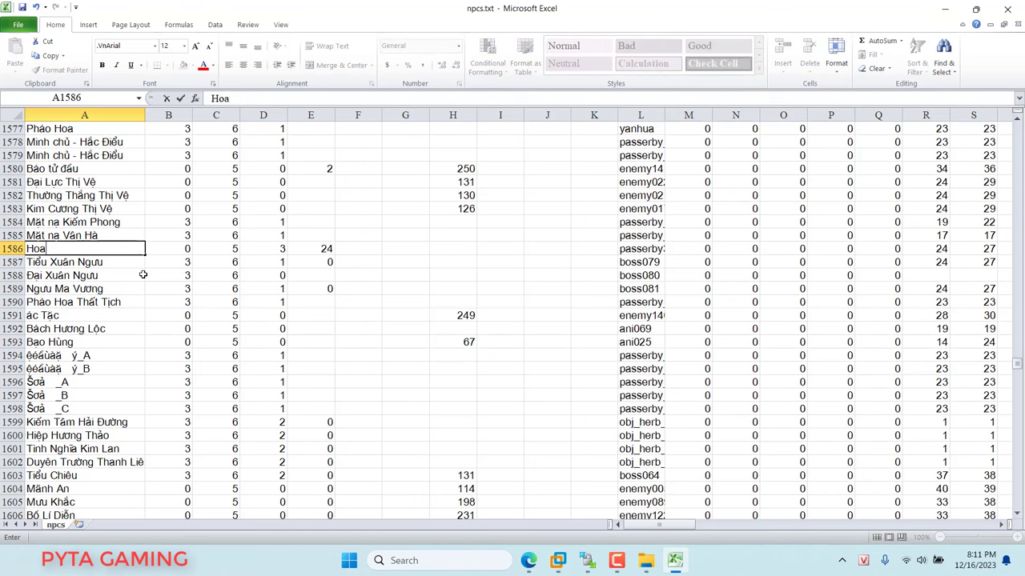
text( Khả)
text(c Khắc)
click(88, 275)
click(84, 249)
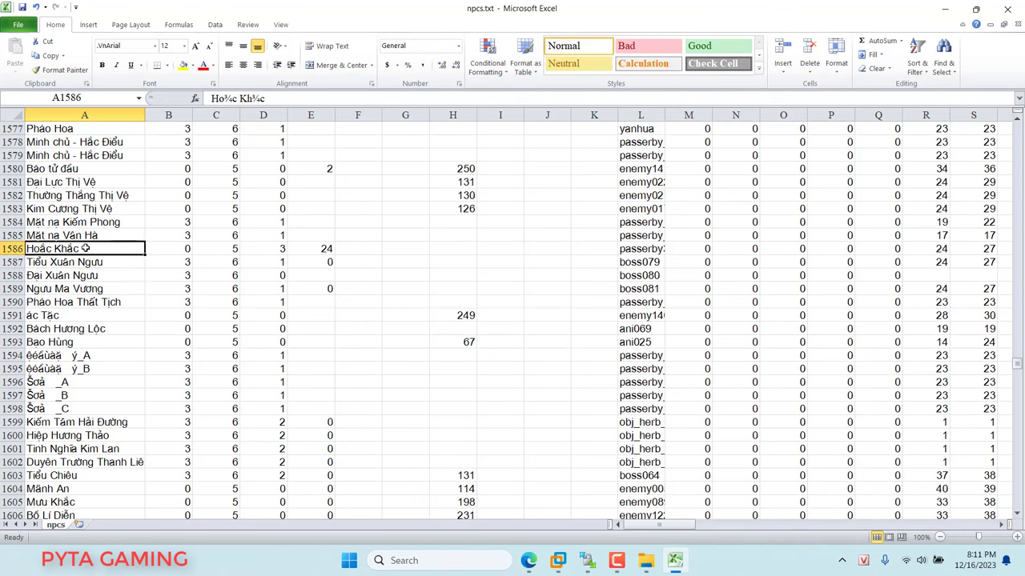
Go through the Hoắc Khắc row's attribute columns and select its empty drop-rate path cell, CJ1586.
click(10, 248)
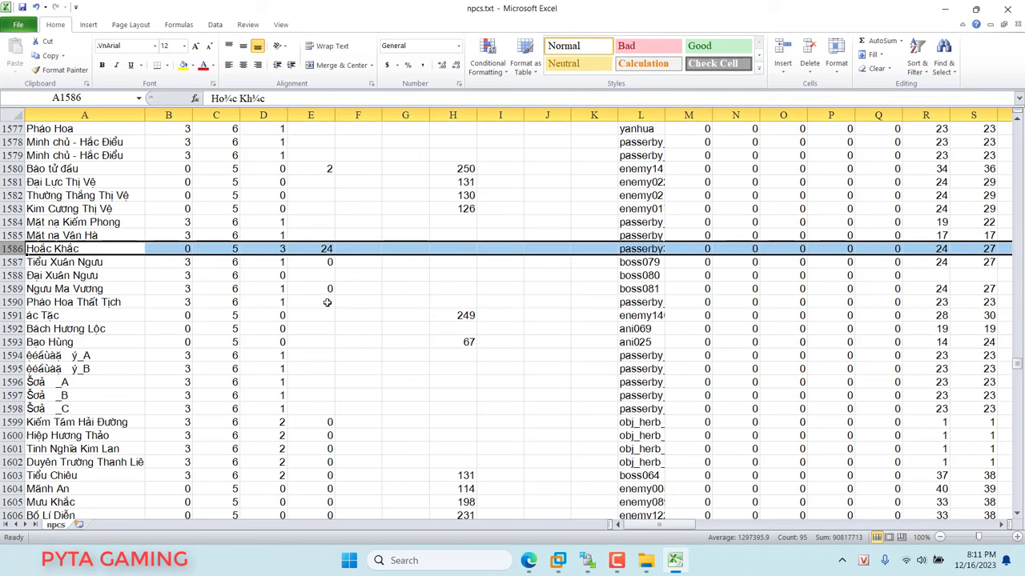
scroll(648, 321, down, 1)
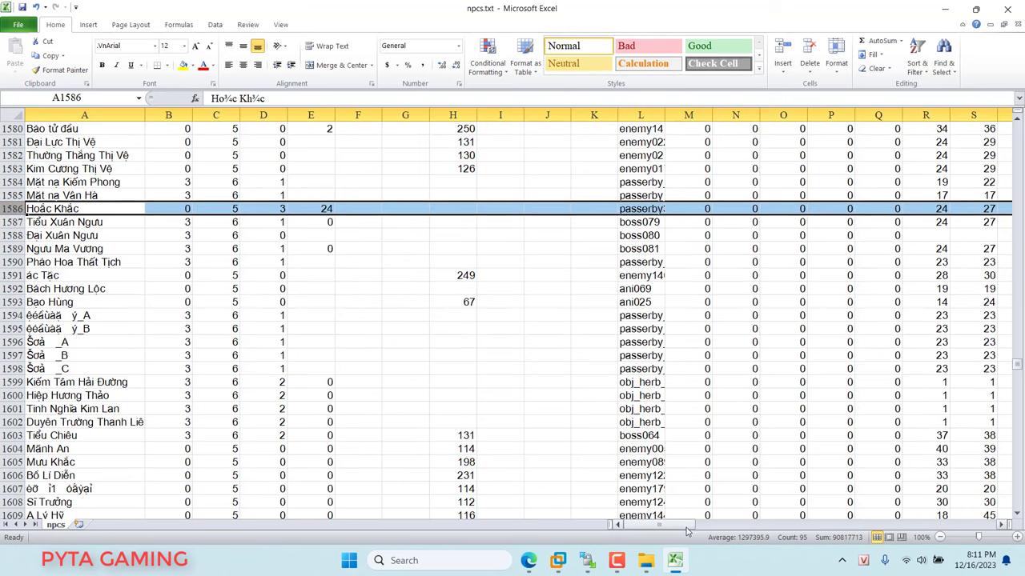
drag(670, 526, 938, 516)
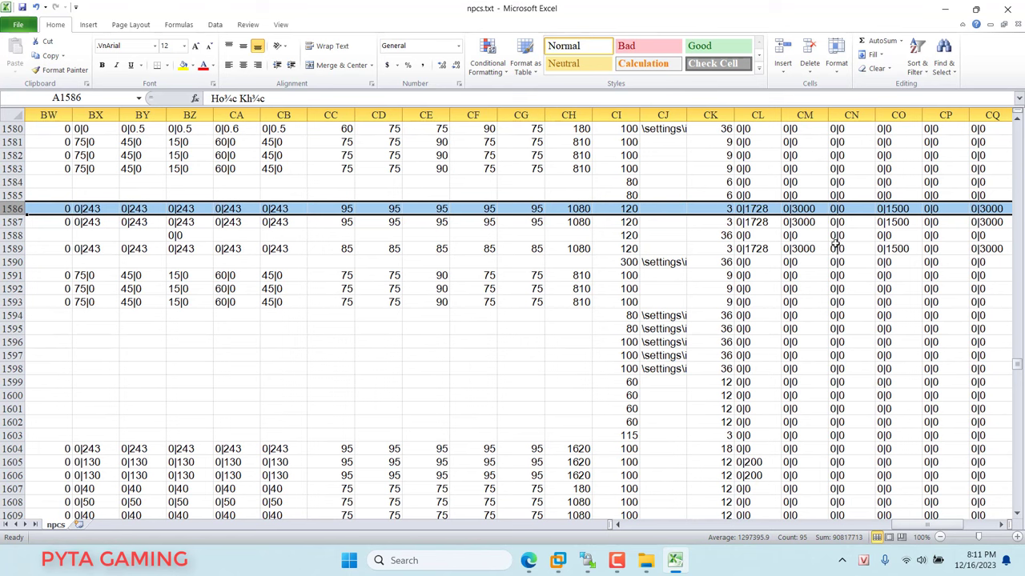
click(659, 208)
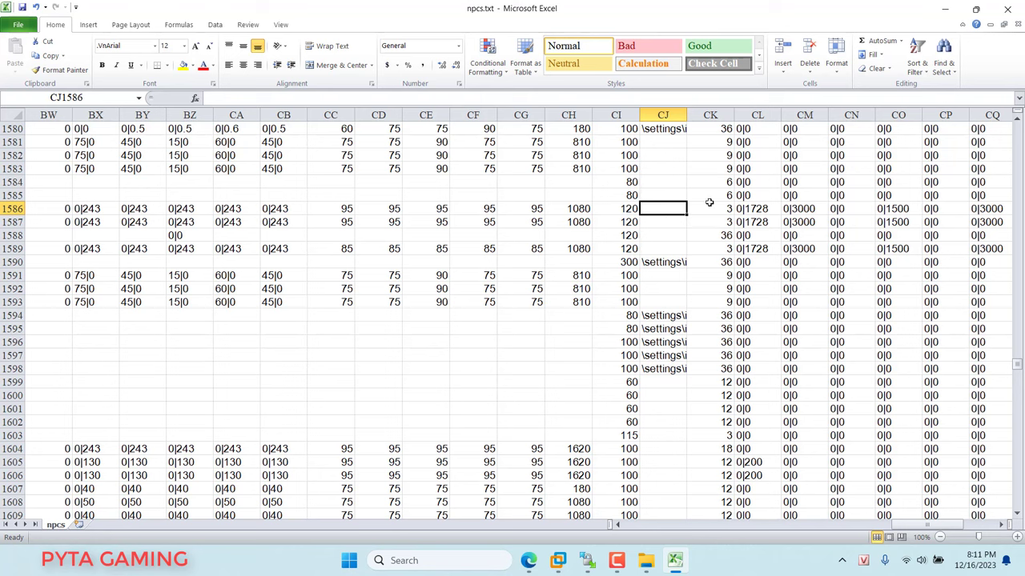
Switch to File Explorer and select huoke.ini in the settings folder's droprate\boss\newboss subfolder.
click(645, 561)
scroll(439, 300, up, 15)
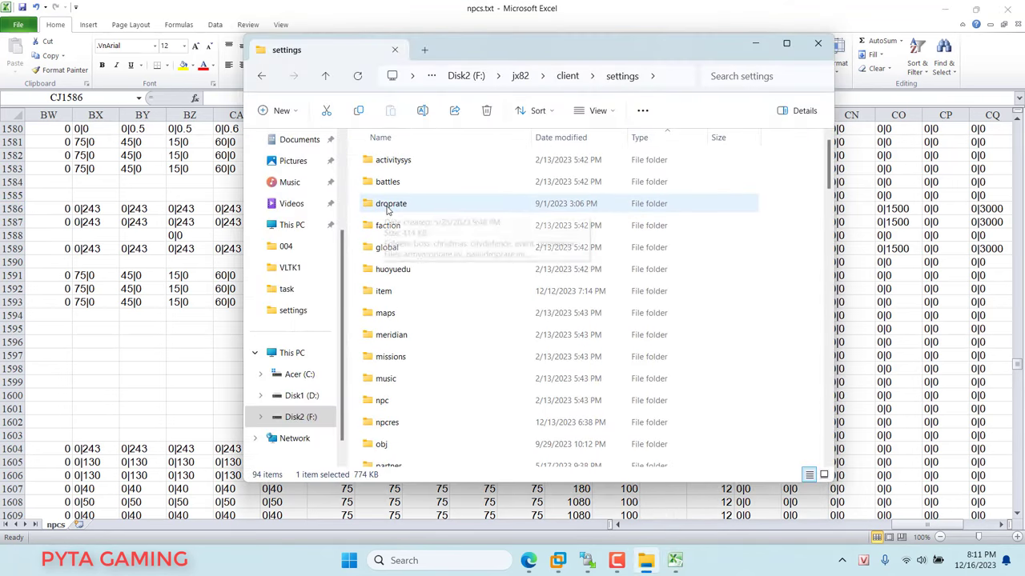
double_click(392, 208)
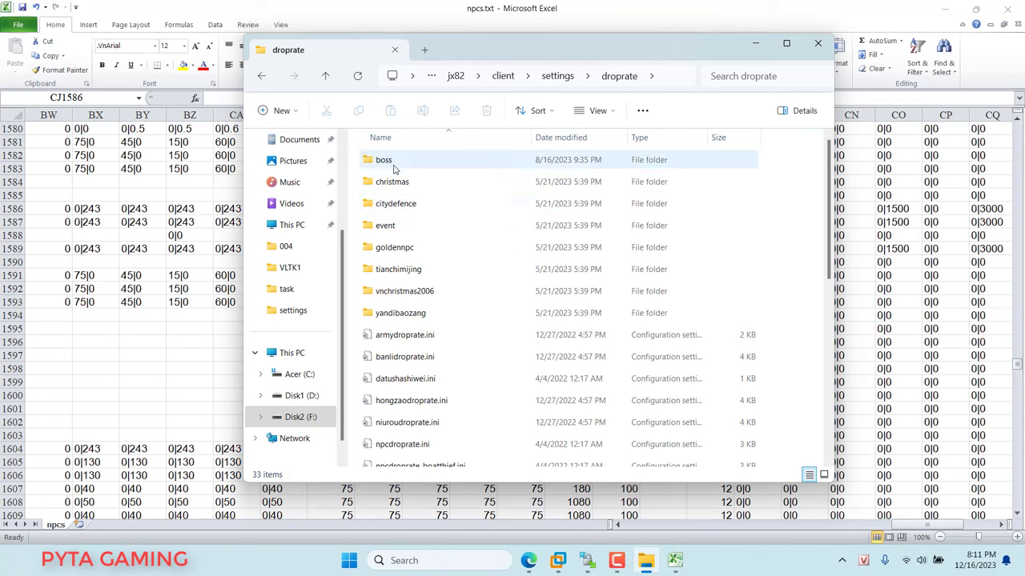
double_click(393, 166)
click(390, 186)
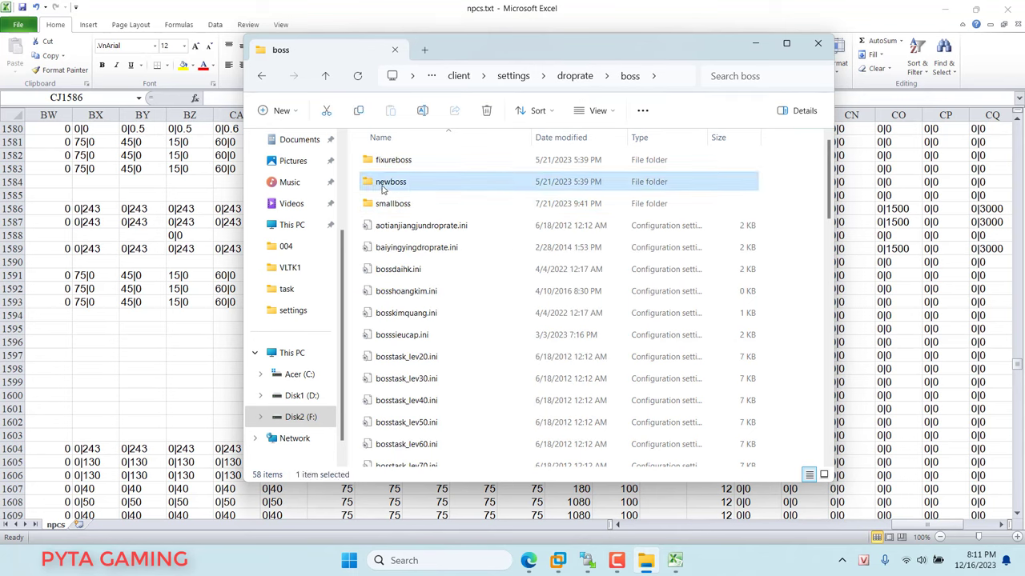
double_click(398, 186)
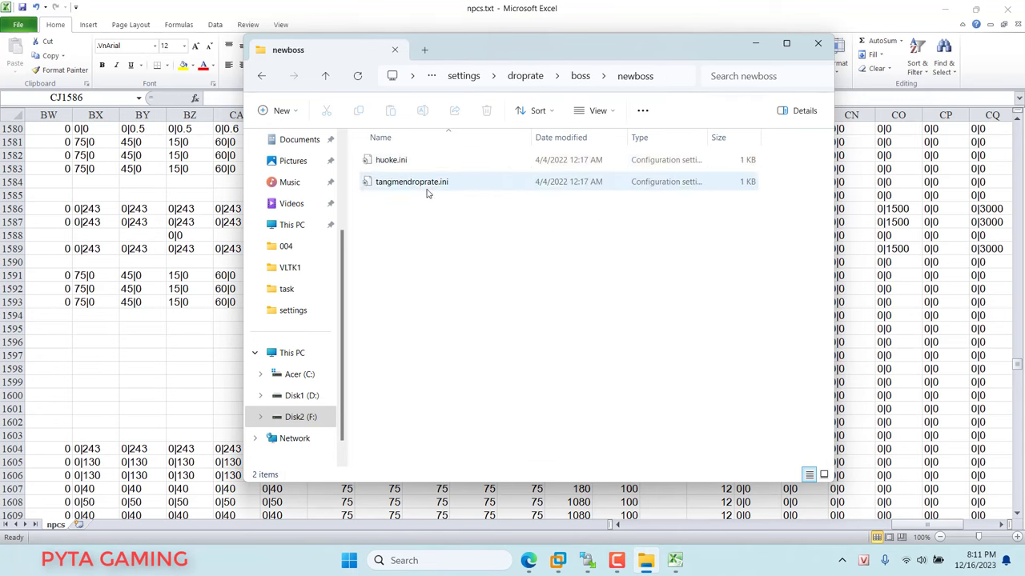
click(389, 165)
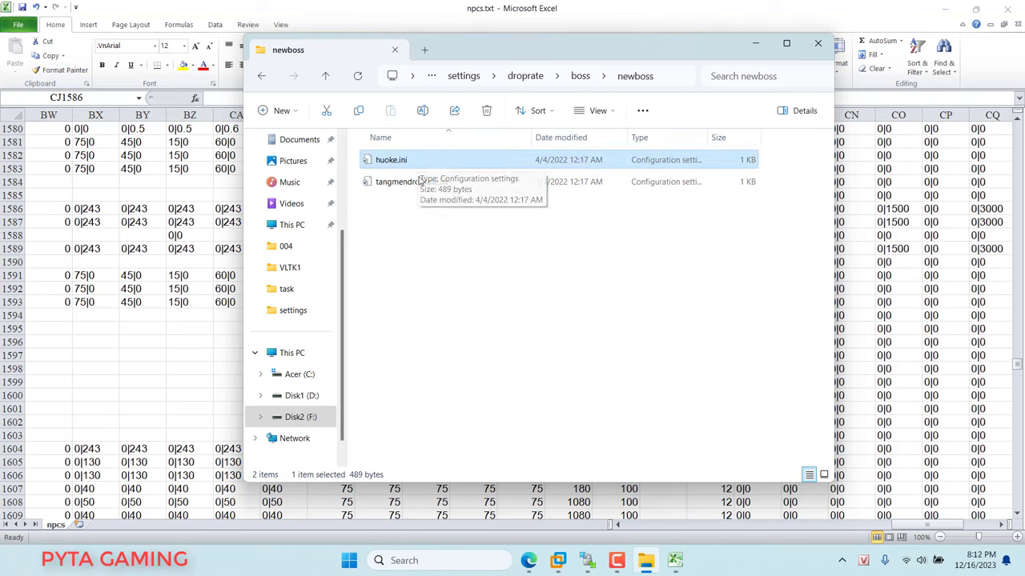
Copy the "\settings\droprate\boss\newboss" part of the current folder's path.
click(671, 76)
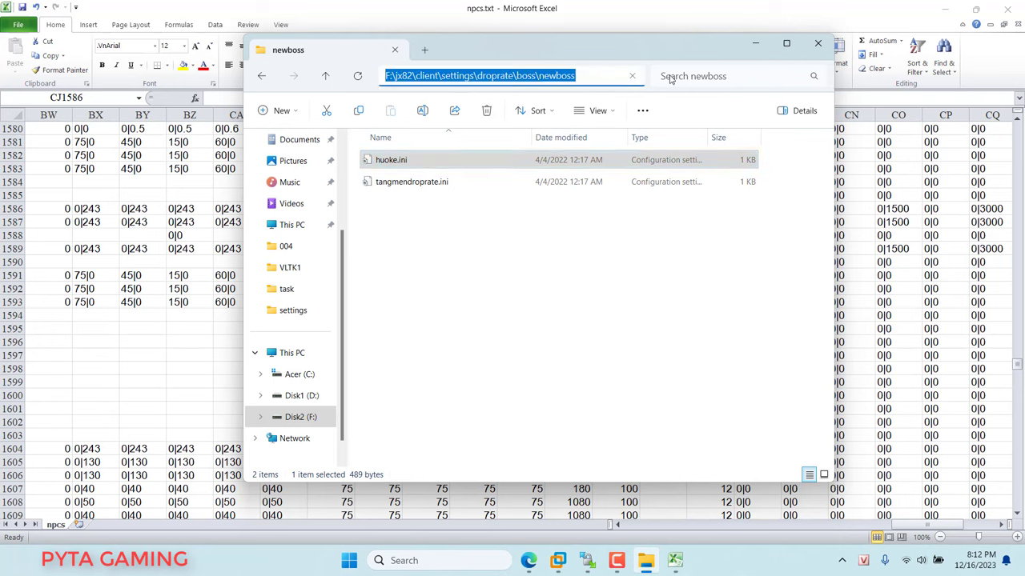
click(590, 74)
drag(570, 74, 439, 74)
key(ctrl+c)
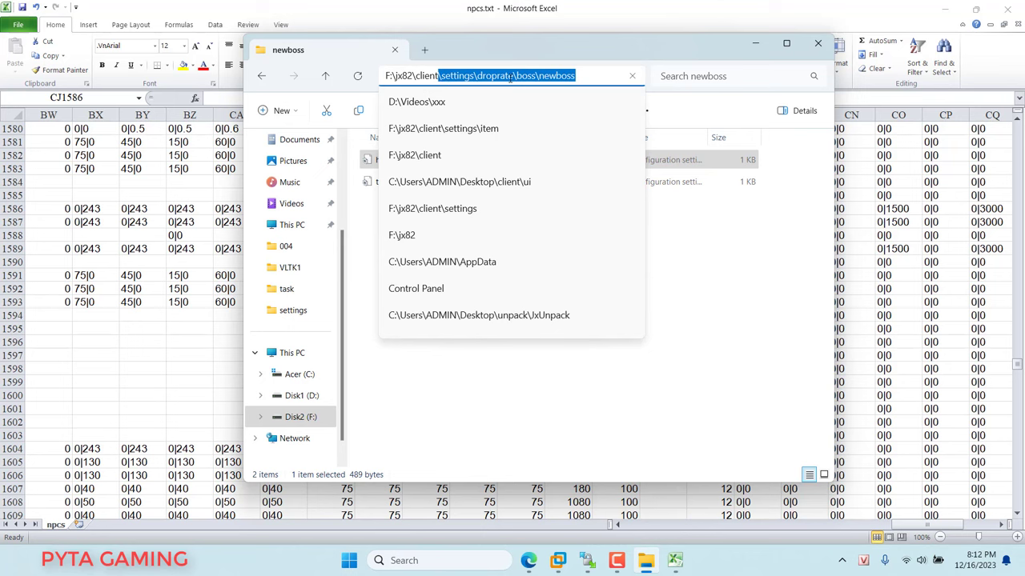
Switch to Excel and enter the path "\settings\droprate\boss\newboss\" in cell CJ1586, removing the autocompleted file name.
click(714, 307)
key(alt+Tab)
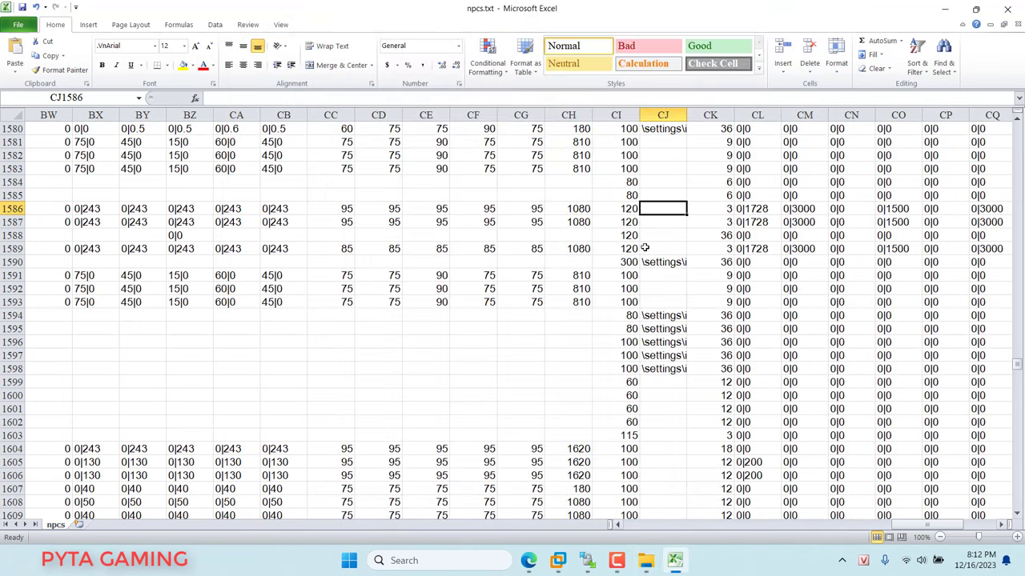
text(\)
key(ctrl+v)
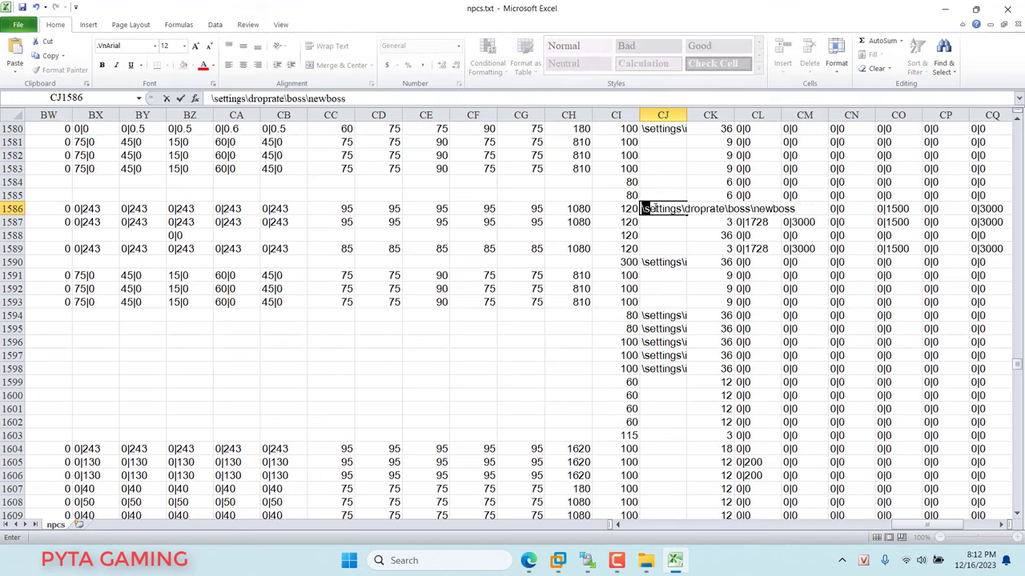
drag(645, 208, 794, 209)
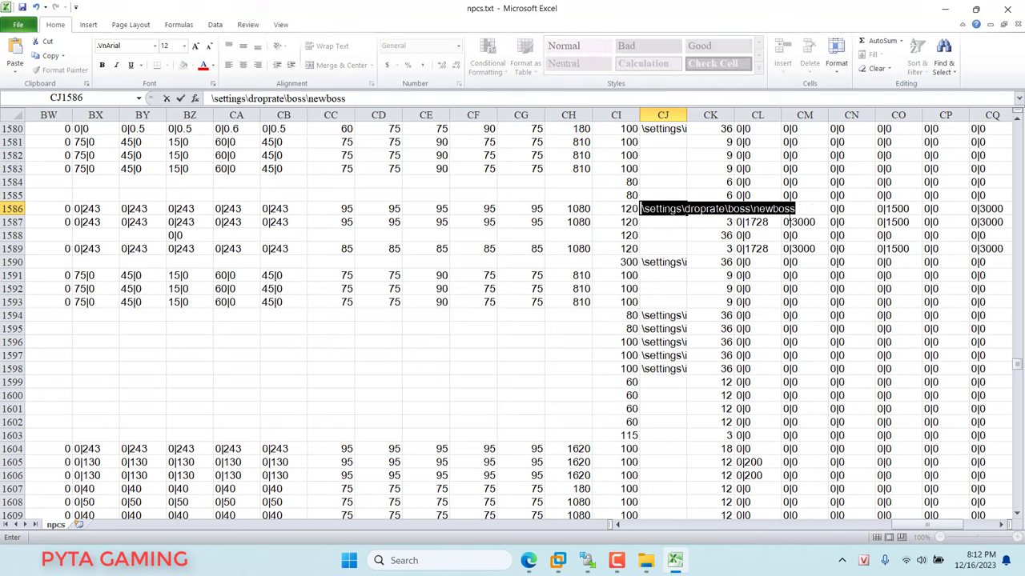
click(794, 207)
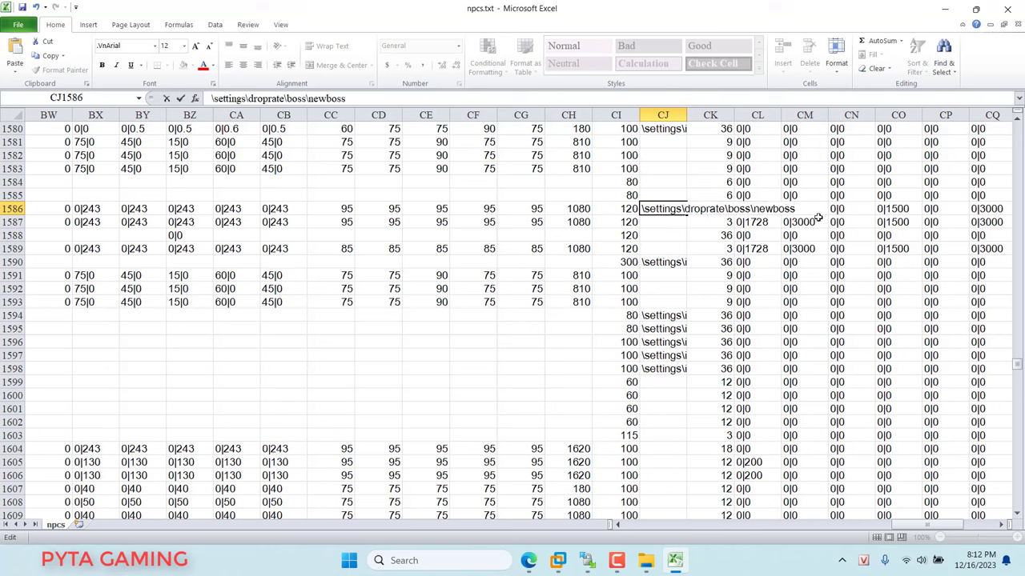
text(\)
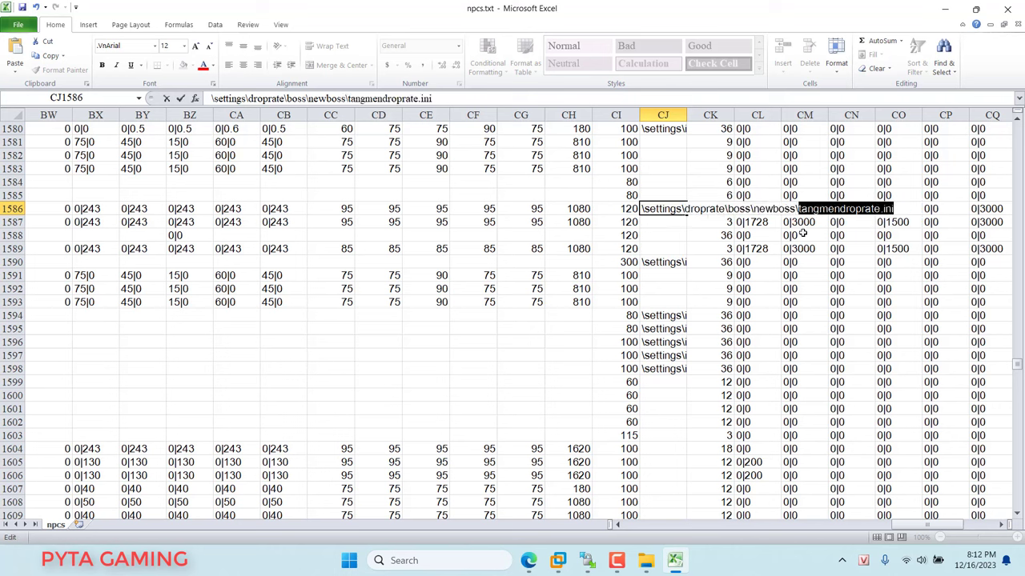
key(BackSpace)
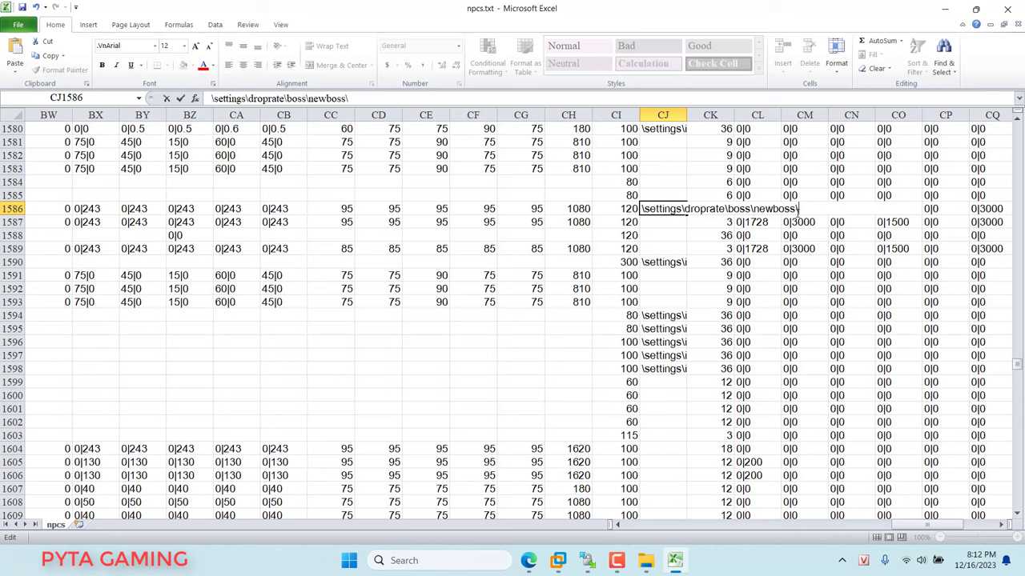
Copy the huoke.ini file from the newboss folder and complete the CJ1586 path as "\settings\droprate\boss\newboss\huoke.ini".
click(646, 560)
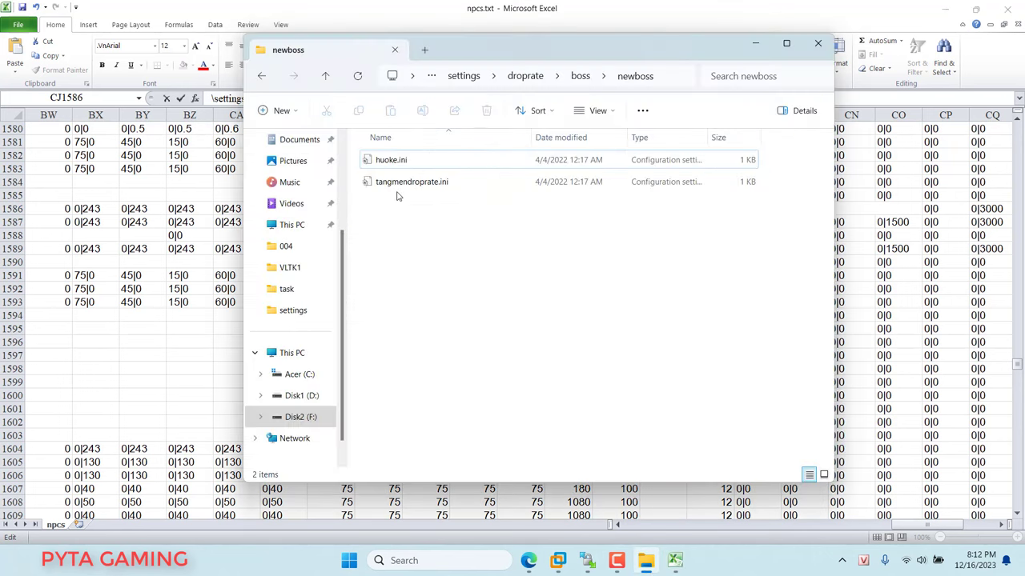
click(404, 164)
click(404, 162)
key(ctrl+c)
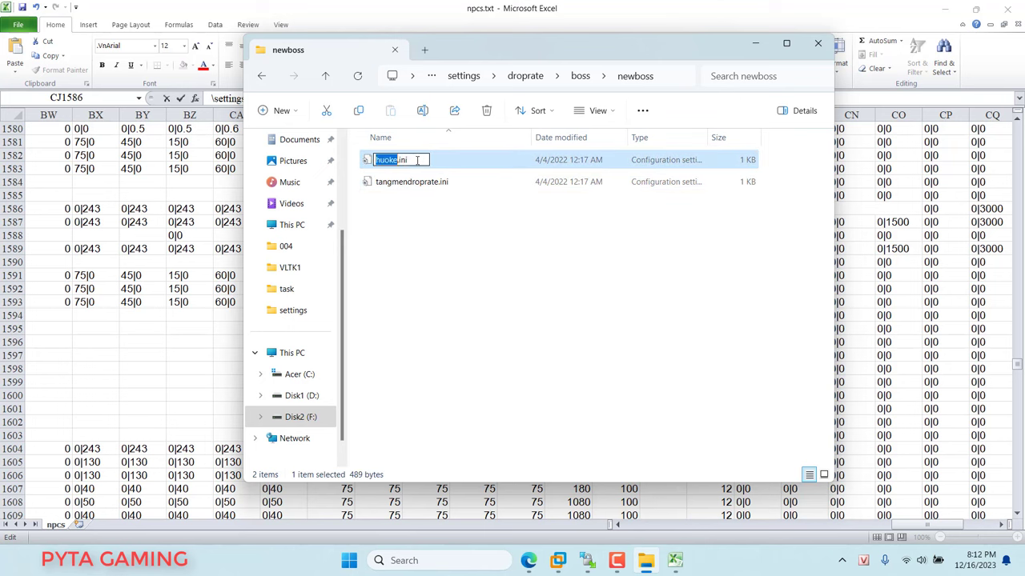
click(757, 45)
key(ctrl+v)
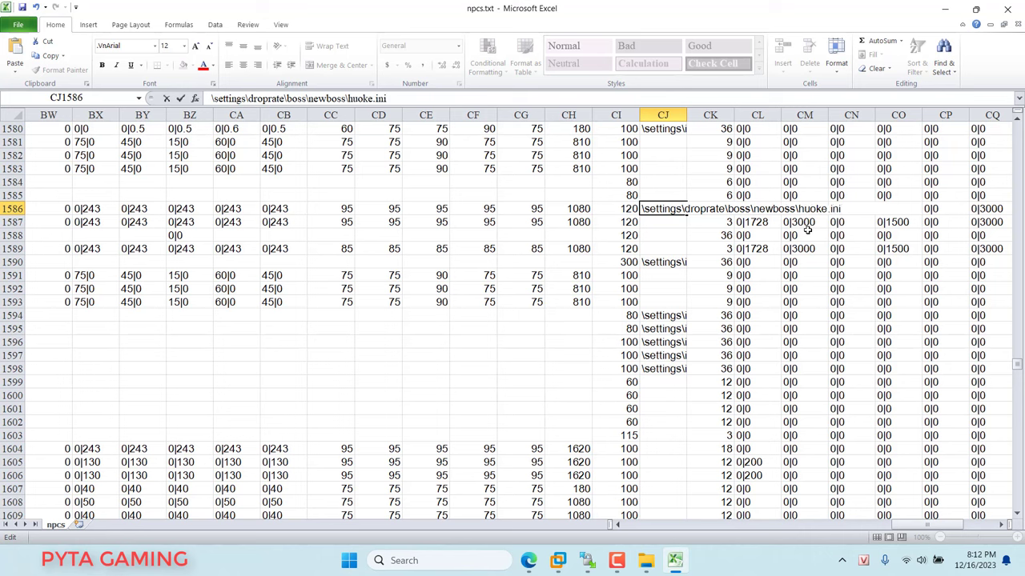
key(Return)
Widen column CJ to show the full paths, save npcs.txt in its text format, and minimize Excel.
drag(690, 116, 894, 116)
click(664, 208)
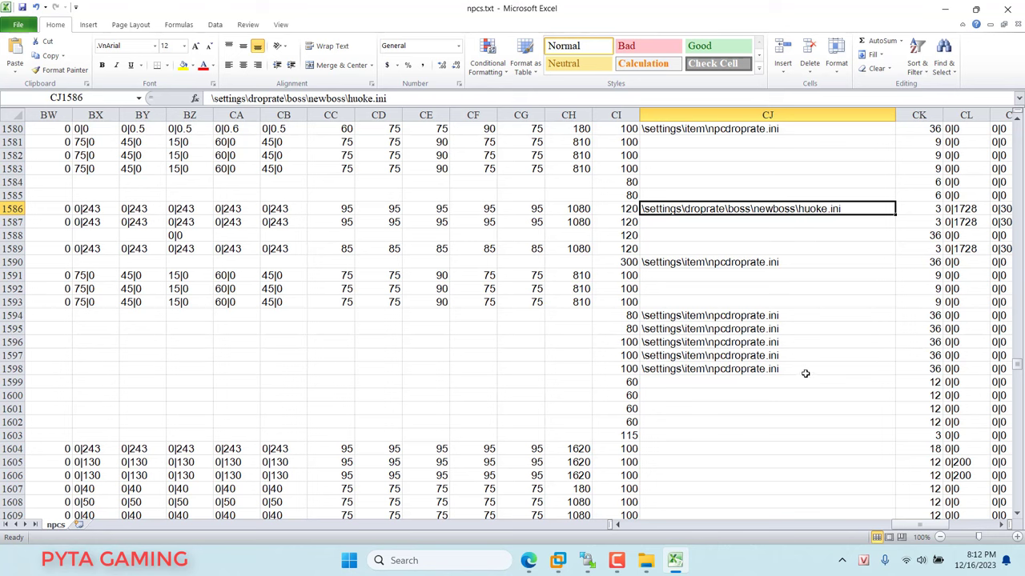
key(ctrl+s)
click(464, 322)
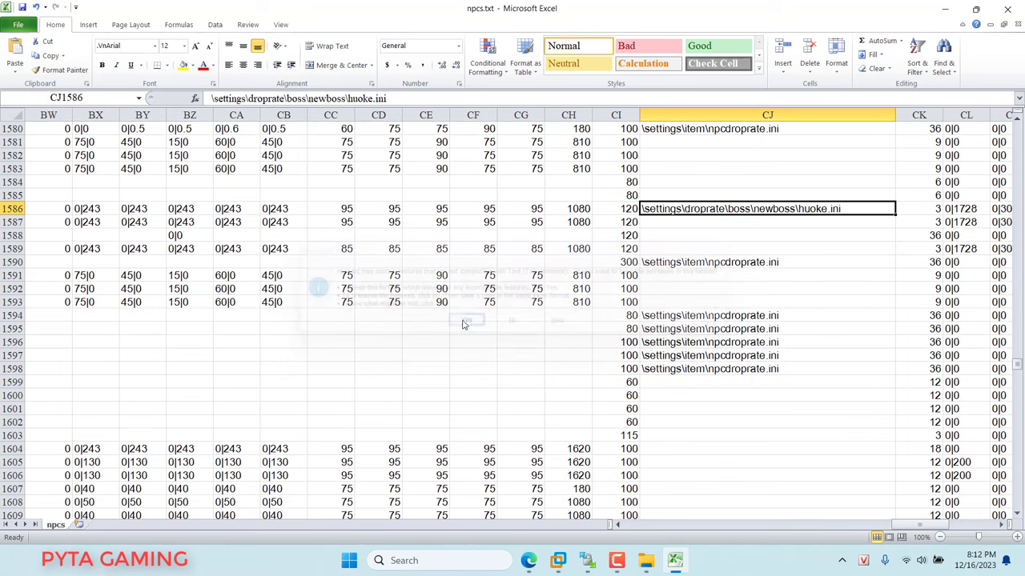
click(945, 10)
Switch to WinSCP and open the remote folder /home/jxser/server1/settings.
mouse_move(589, 553)
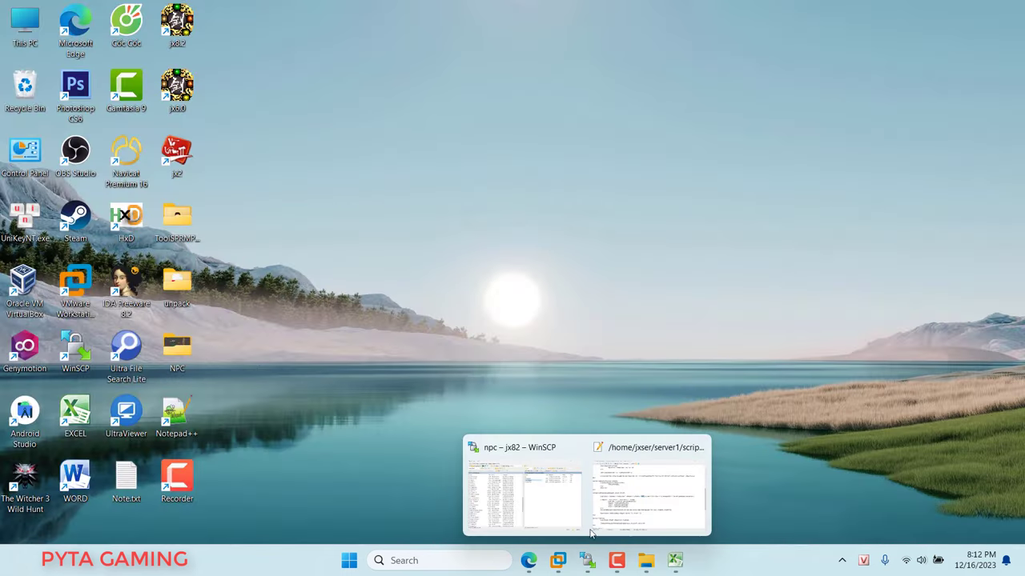
click(542, 497)
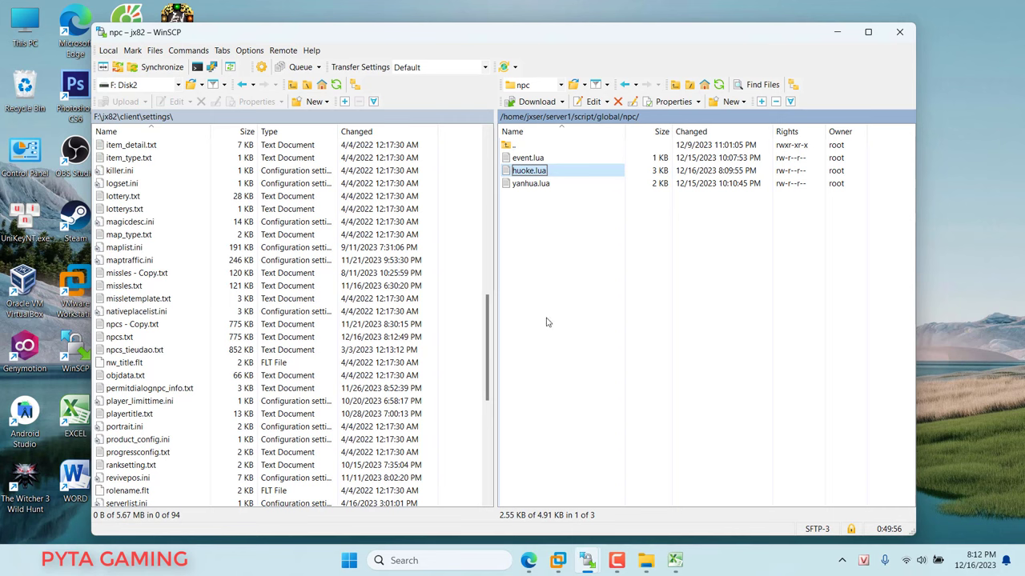
click(558, 117)
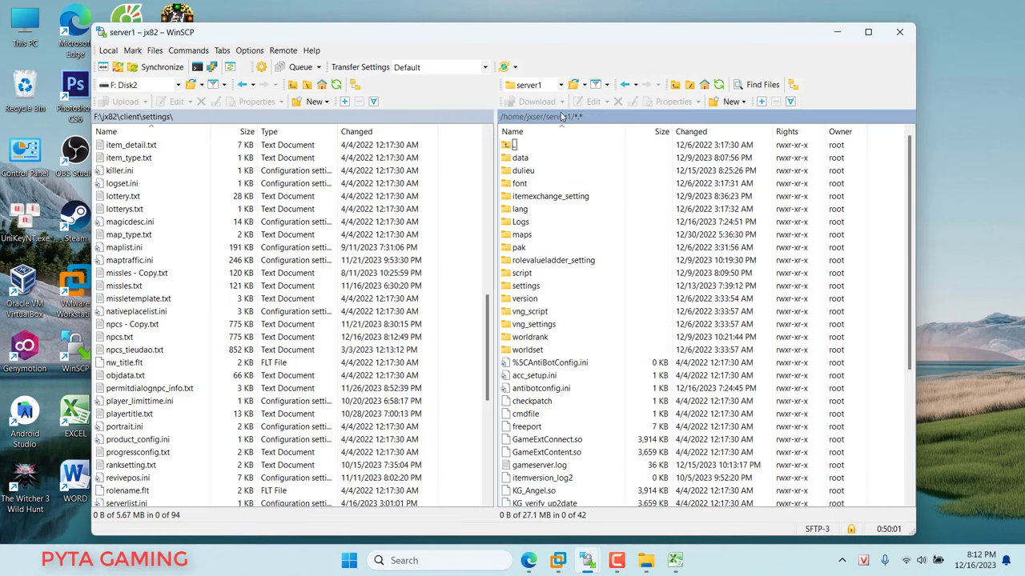
double_click(540, 286)
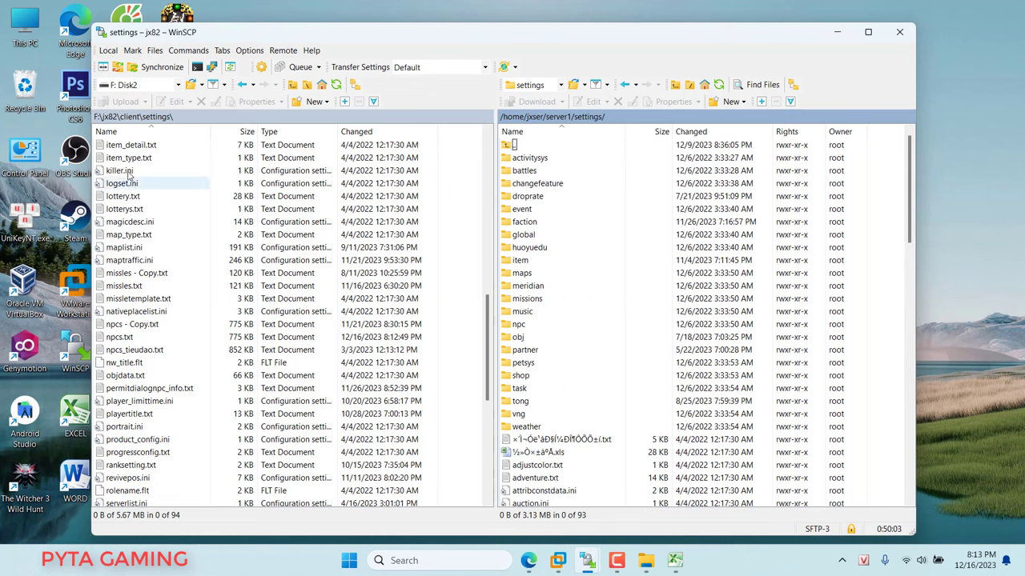
Go up to the local client folder and reopen its settings subfolder.
scroll(172, 183, up, 3)
scroll(169, 184, up, 3)
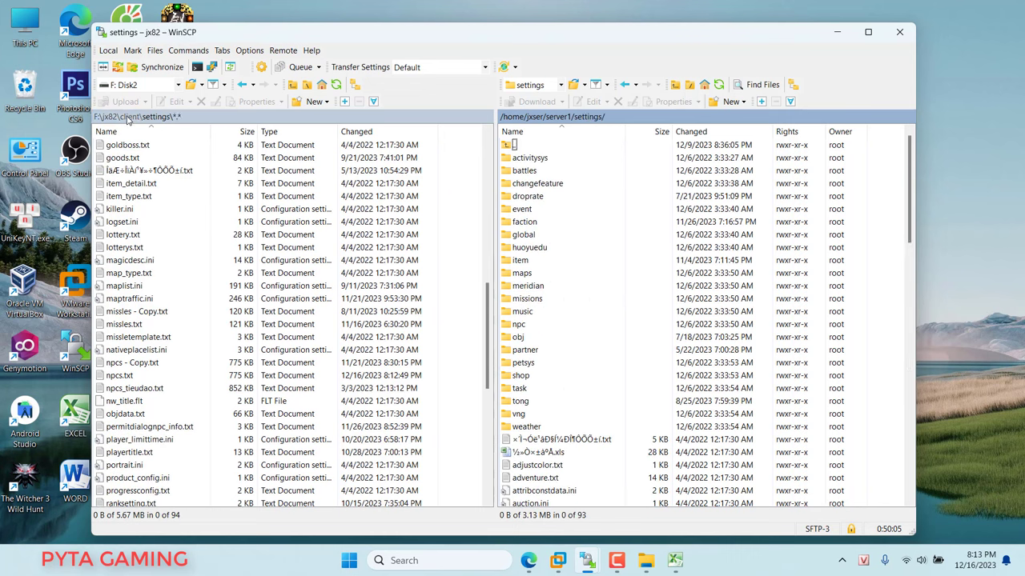
click(121, 118)
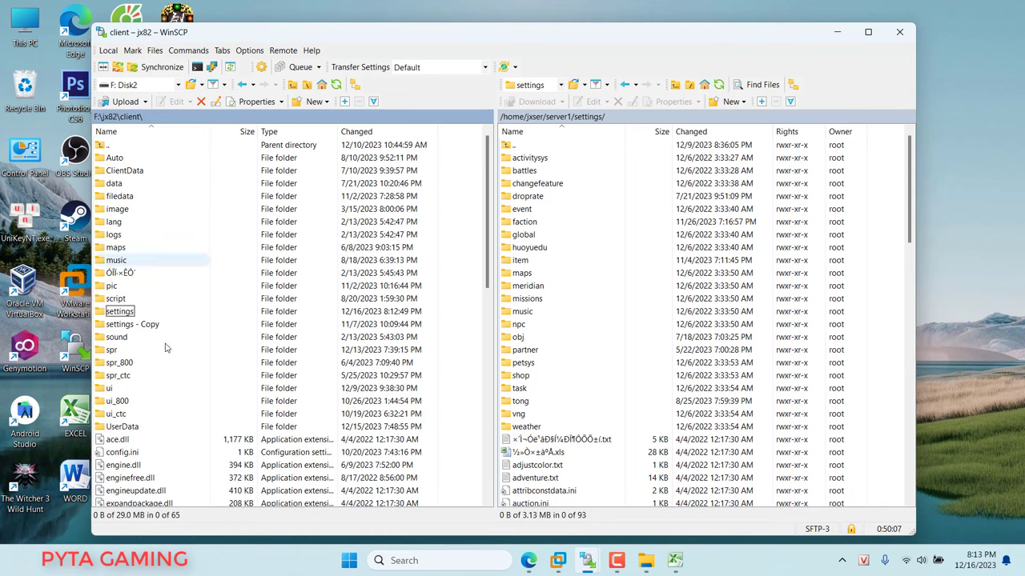
double_click(197, 311)
Upload npcs.txt from the local client settings folder to the server's settings folder, then minimize WinSCP.
scroll(208, 328, down, 13)
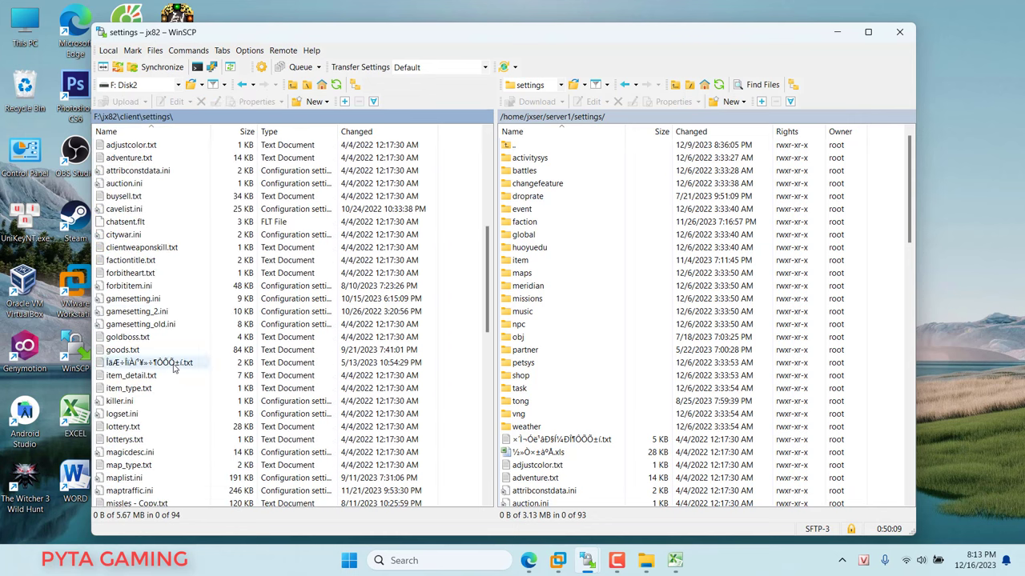
click(138, 412)
scroll(141, 392, down, 2)
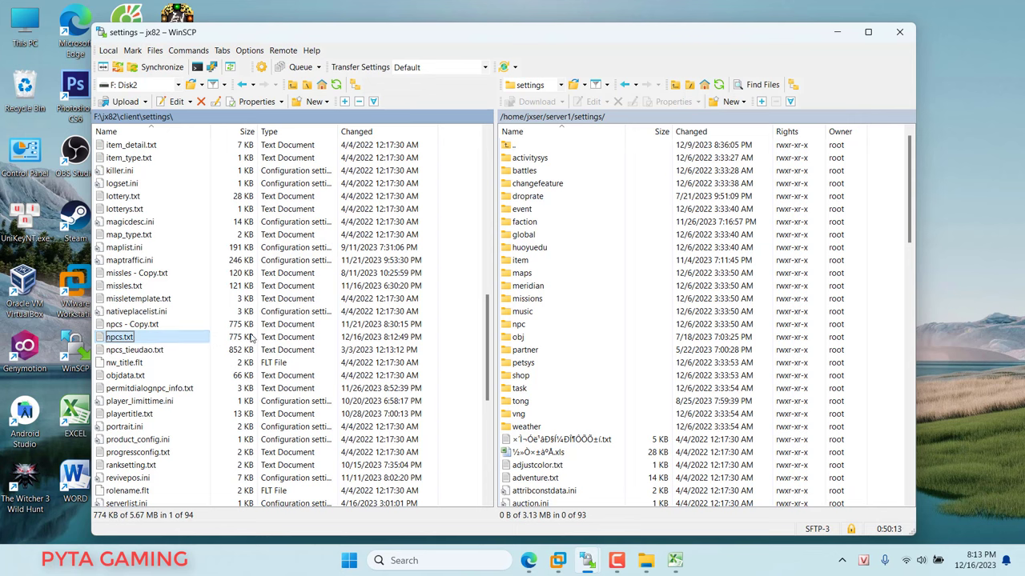
right_click(139, 340)
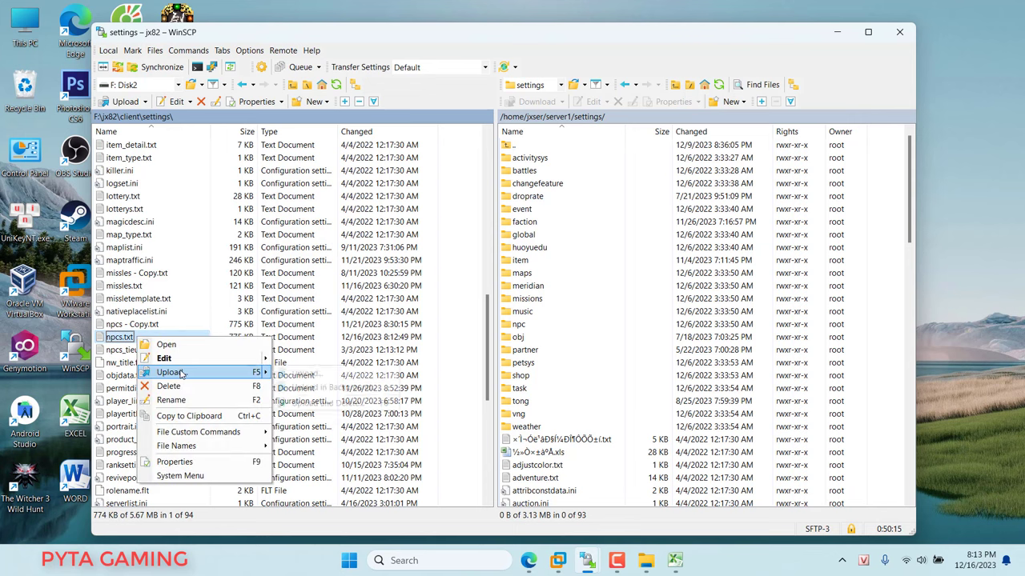
click(312, 373)
click(465, 339)
scroll(600, 359, down, 3)
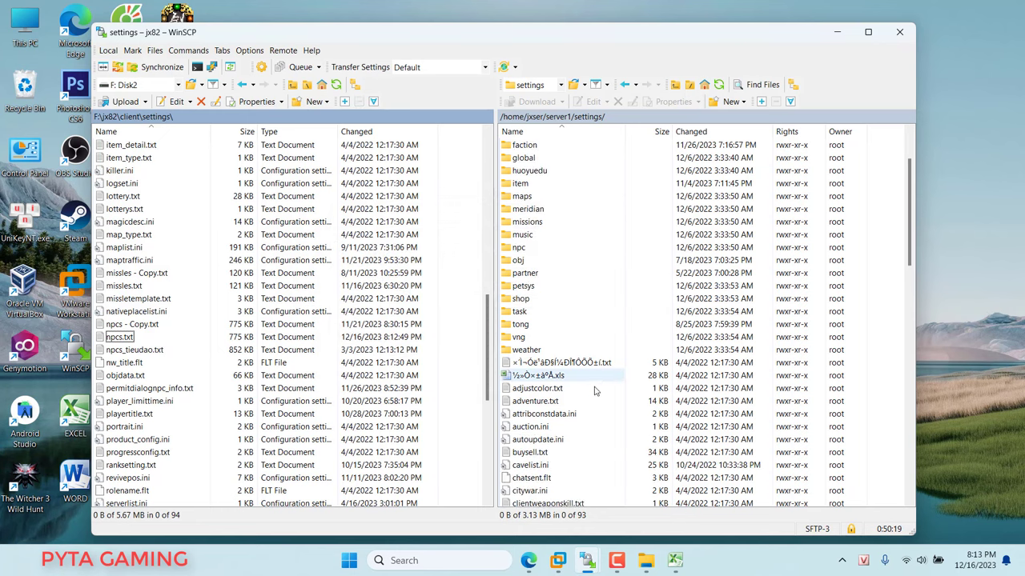
scroll(593, 389, up, 2)
click(836, 32)
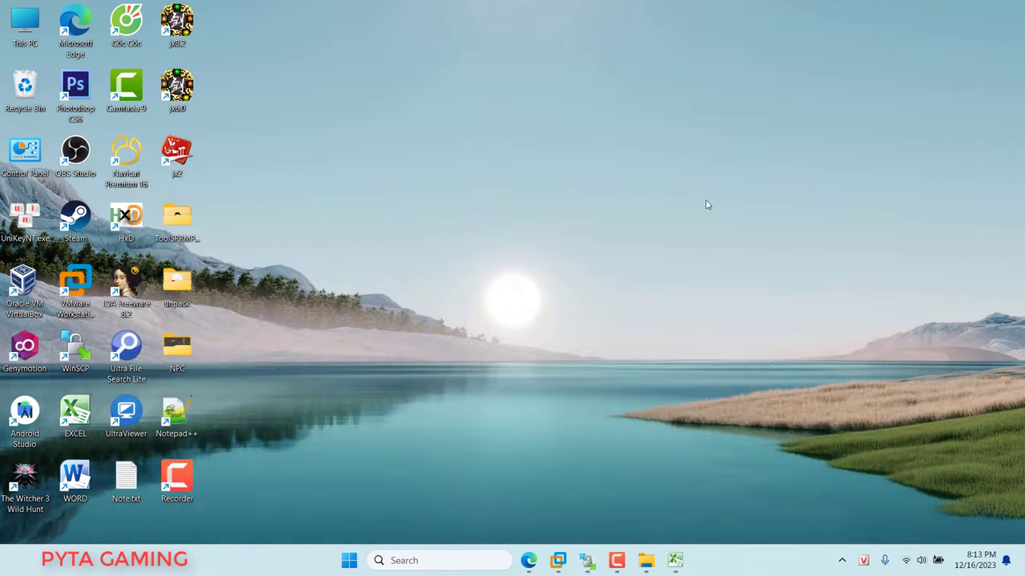
Switch to the JXWindows16 virtual machine in VMware and close the EurofunSys (2) and EurofunSys (3) SecureCRT sessions.
mouse_move(560, 561)
click(703, 462)
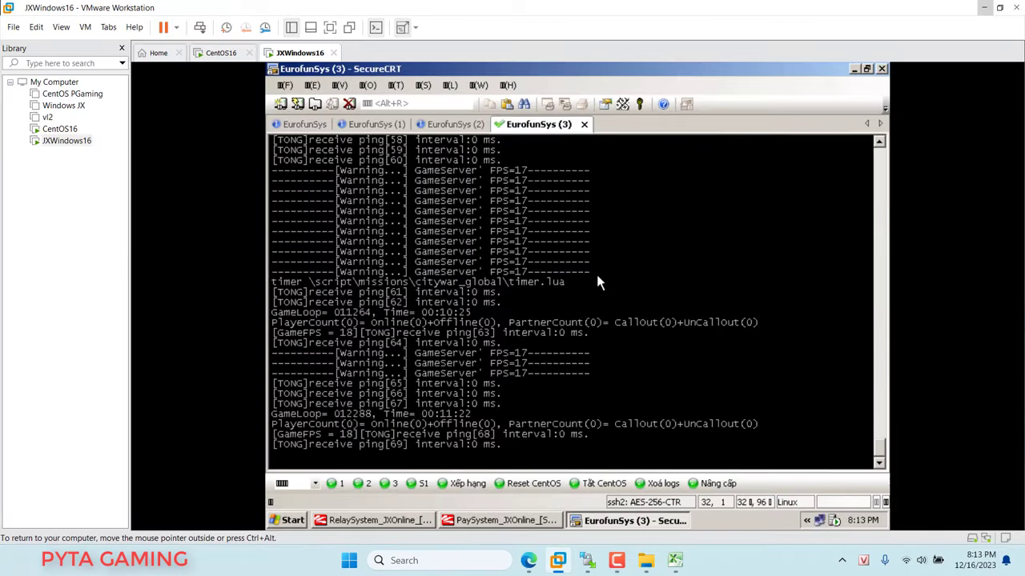
click(455, 124)
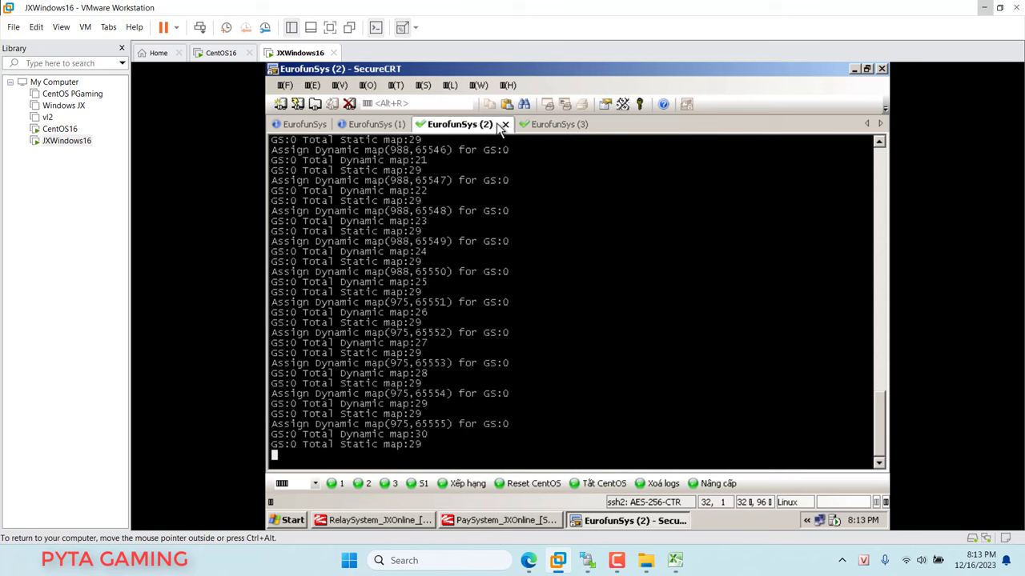
click(506, 125)
key(Return)
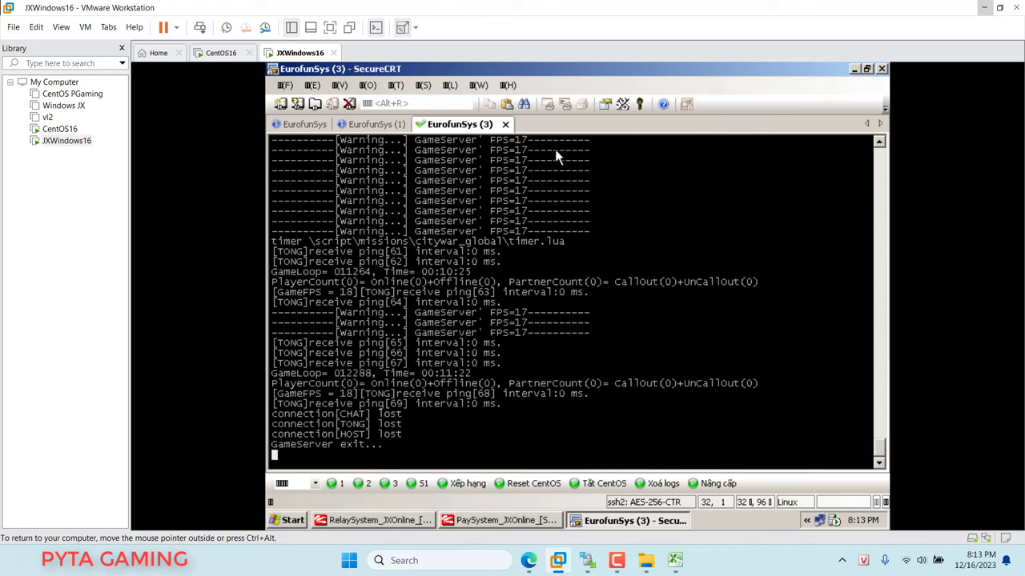
click(505, 124)
key(Return)
Close the EurofunSys (1) and EurofunSys sessions and exit SecureCRT.
click(425, 124)
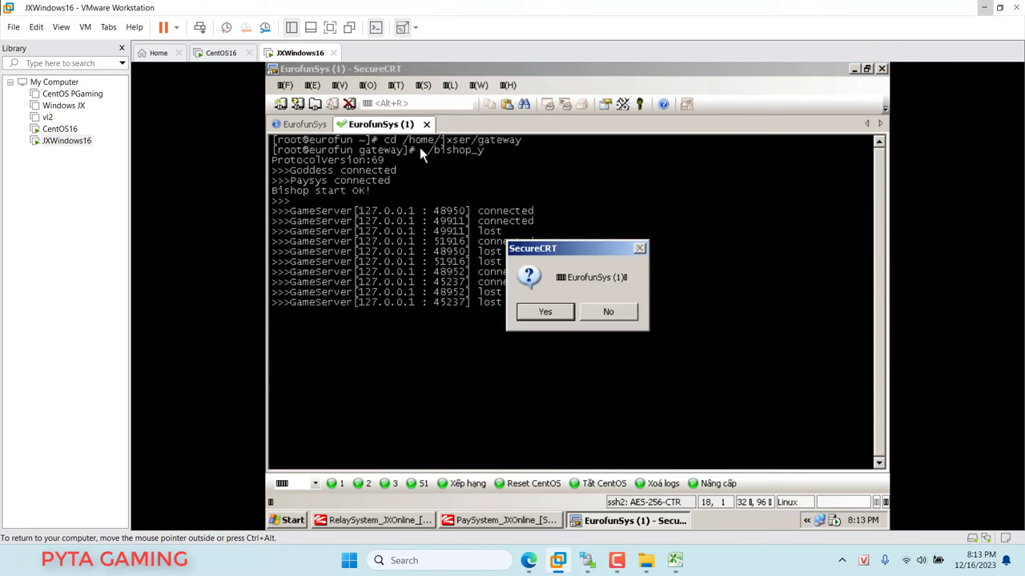
key(Return)
click(345, 124)
key(Return)
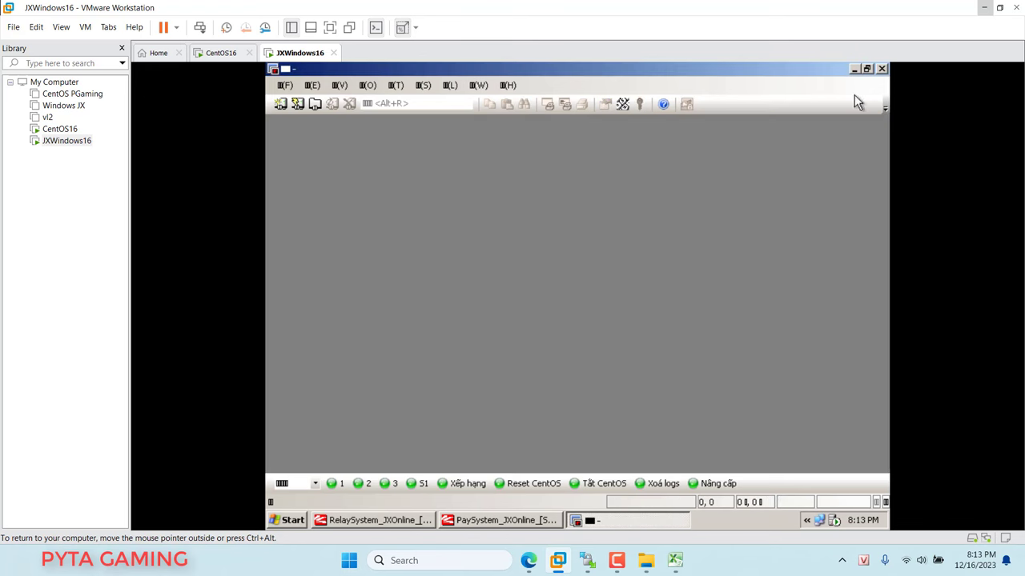
click(881, 69)
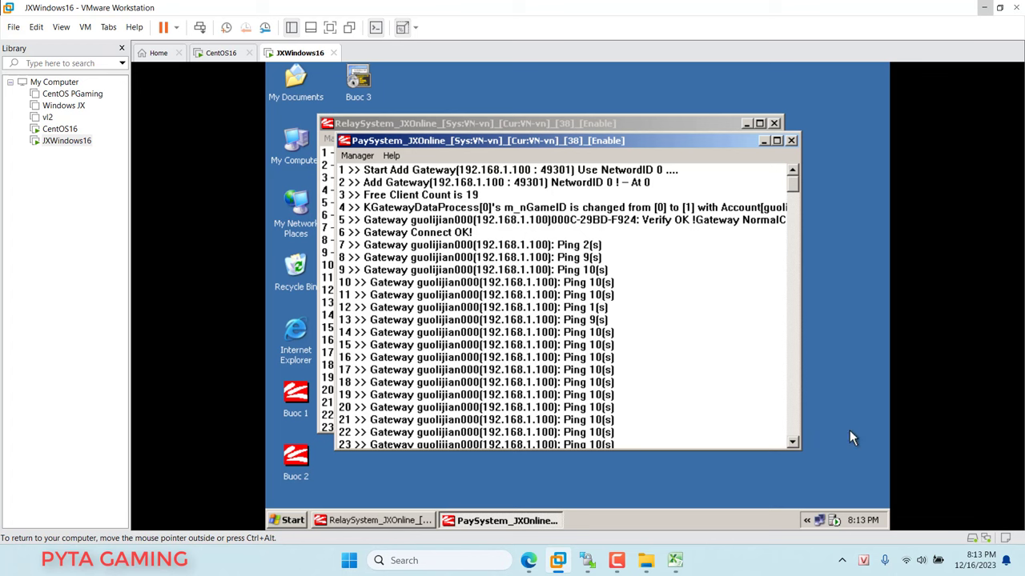
Open the date and time settings of the JXWindows16 virtual machine.
mouse_move(854, 518)
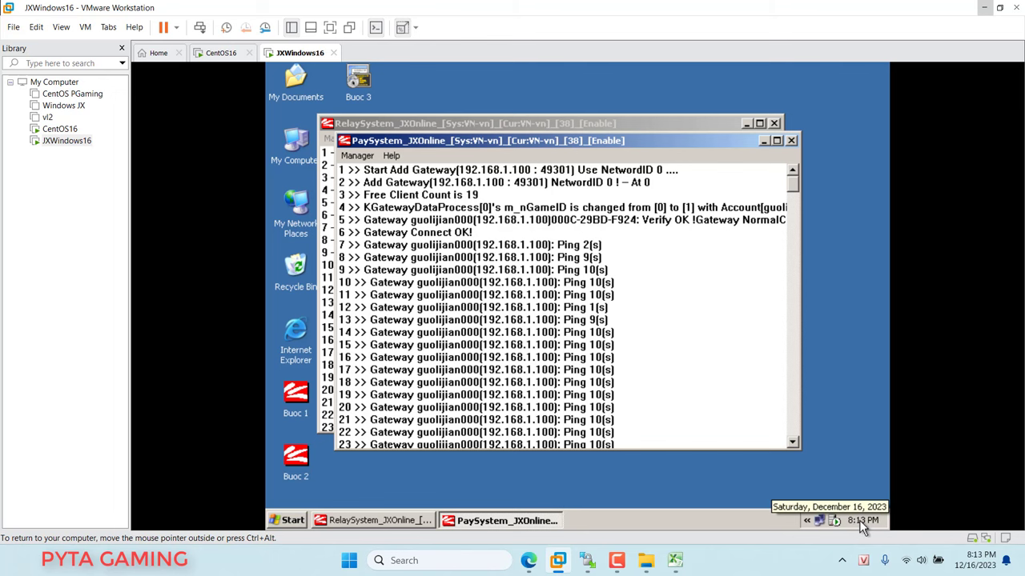
double_click(861, 520)
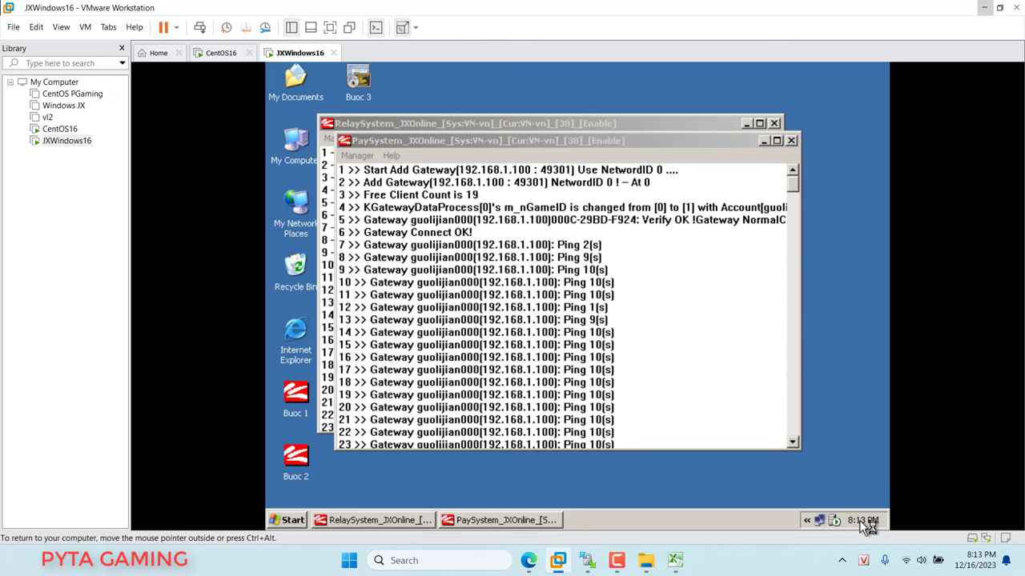